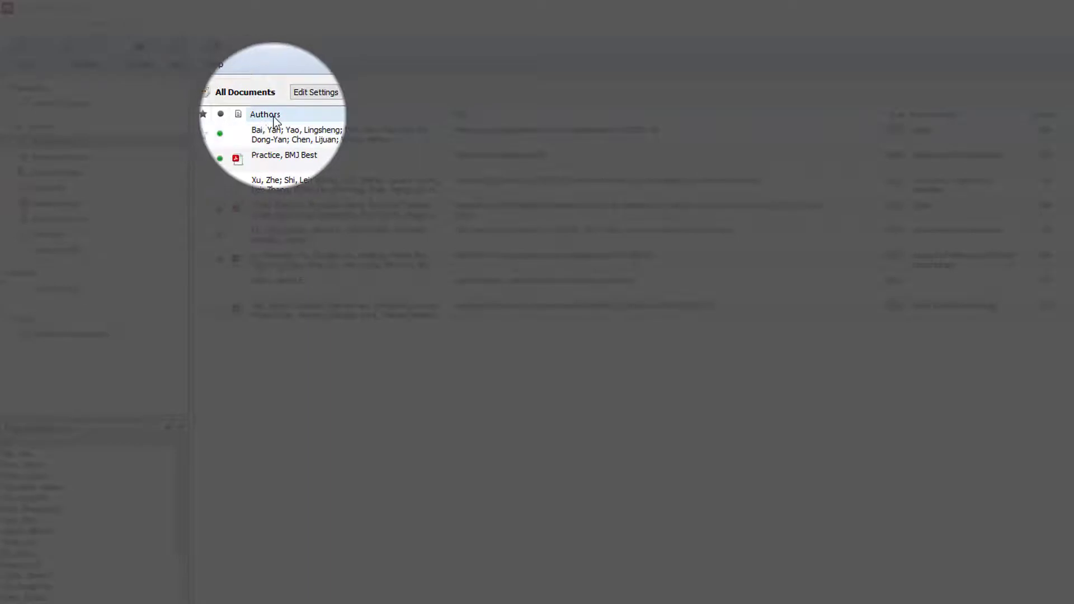
Step: Sort the document list by authors and by title, reversing the title order
left_click(275, 116)
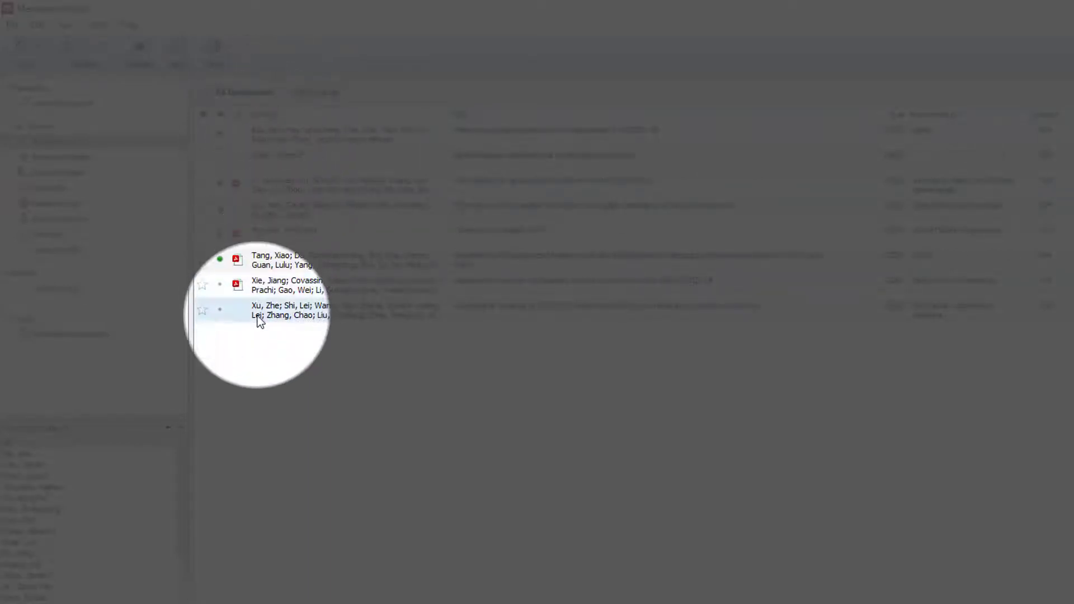
left_click(480, 114)
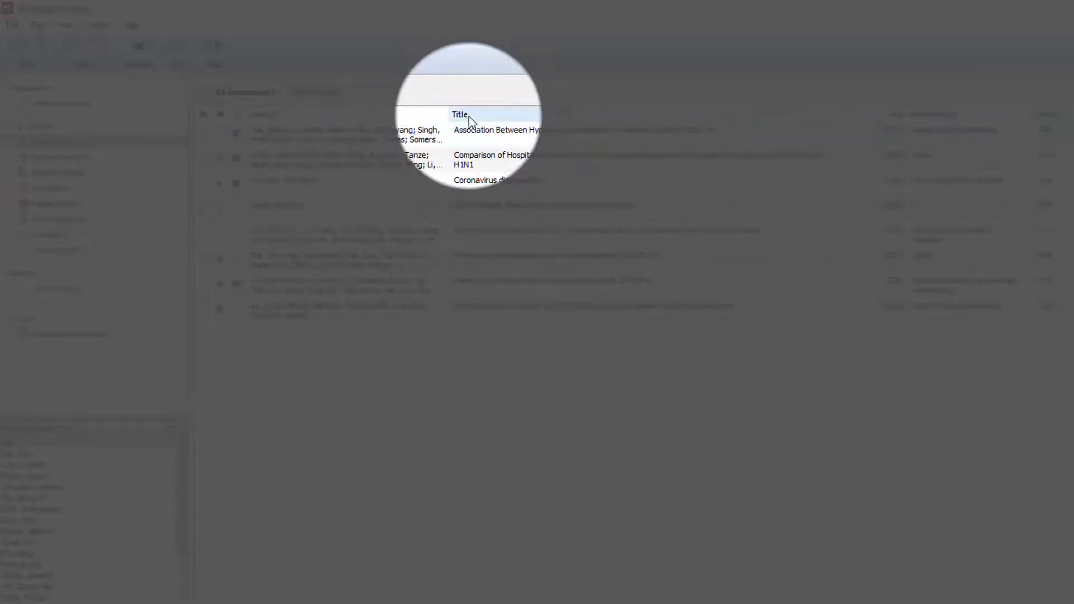
left_click(469, 116)
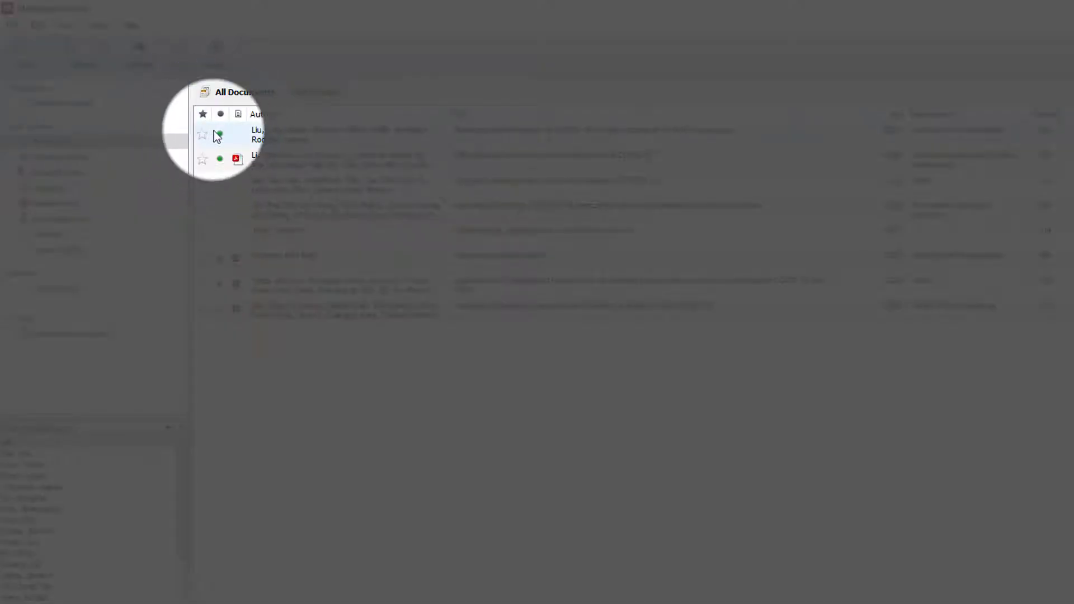
Step: Mark the reproductive number, asymptomatic carrier and pathological findings papers as favorites, and the severity risk factors paper as read
left_click(202, 137)
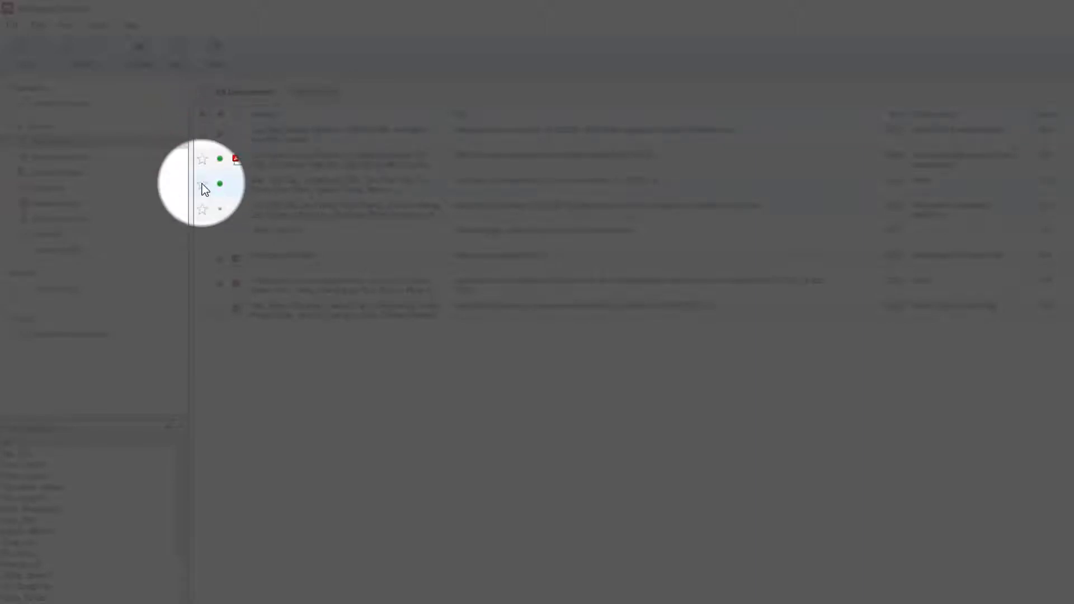
left_click(203, 185)
left_click(203, 211)
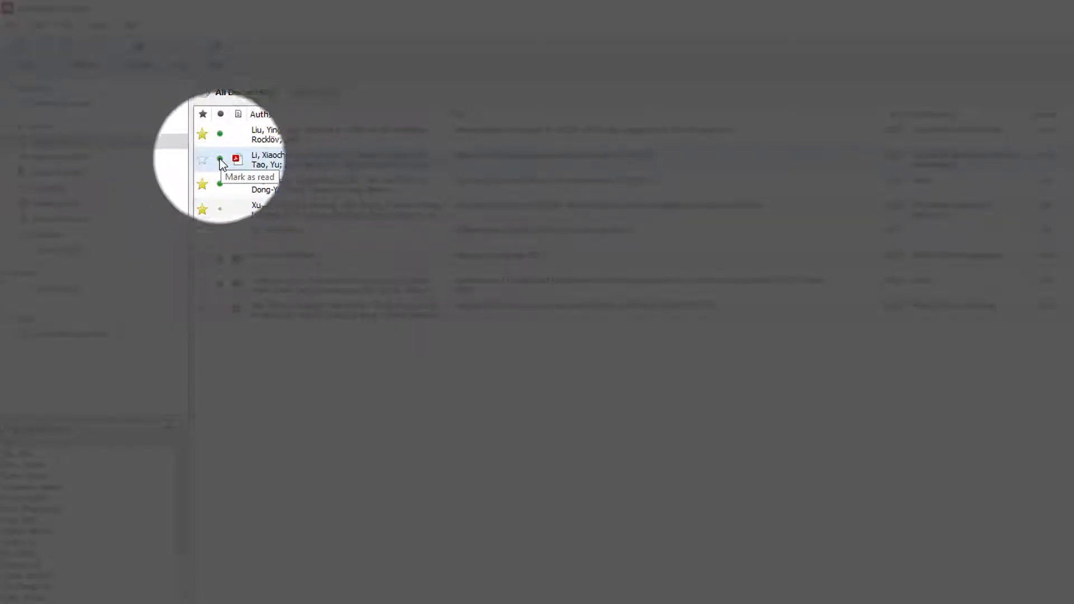
left_click(219, 159)
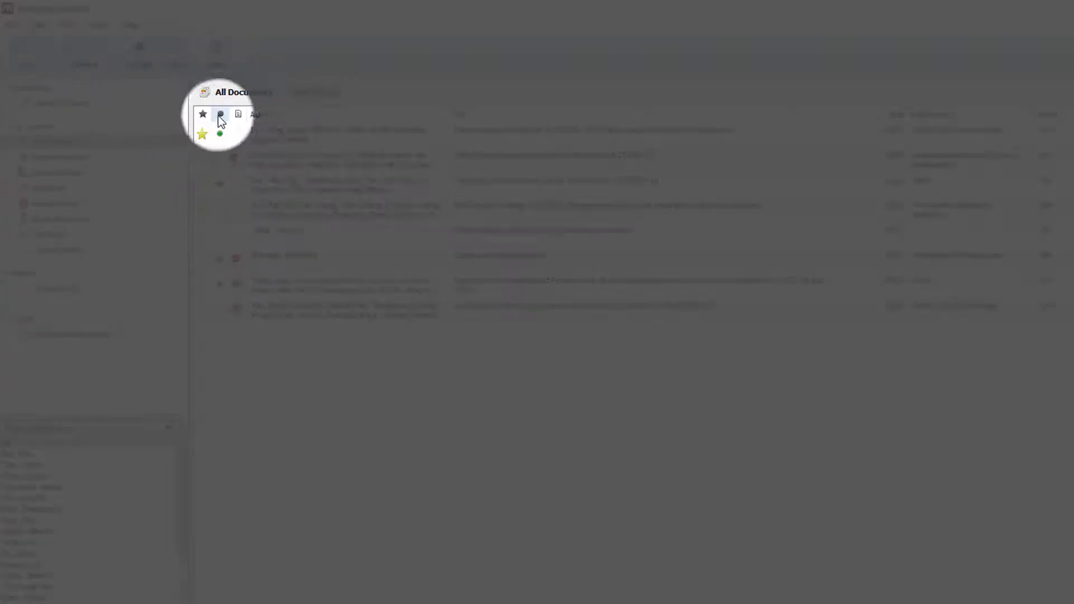
Step: Sort the document list by read status and by favorite status, in both directions each
left_click(220, 115)
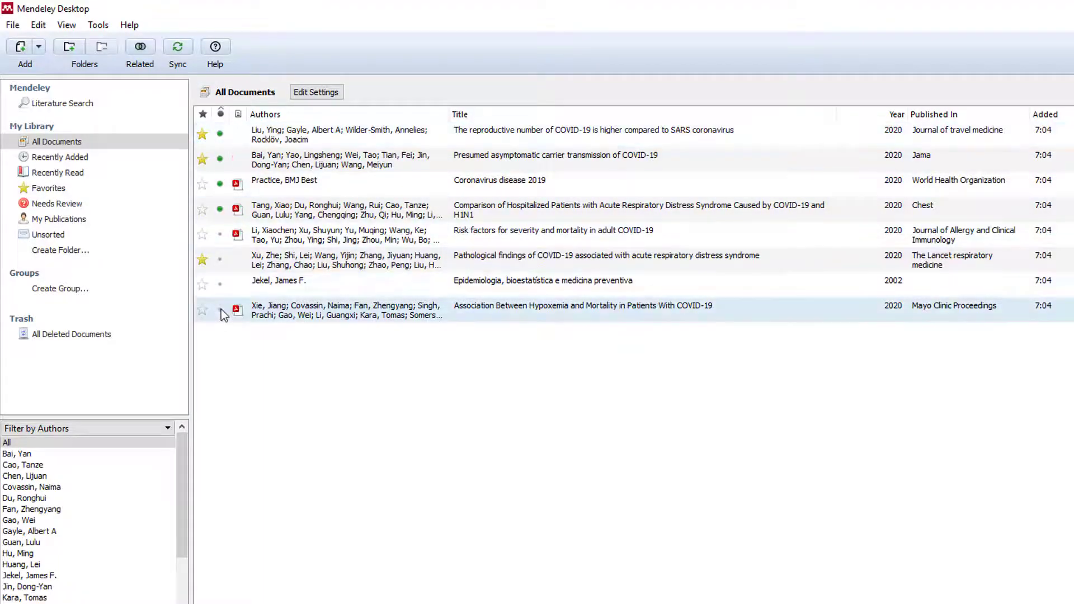
left_click(220, 114)
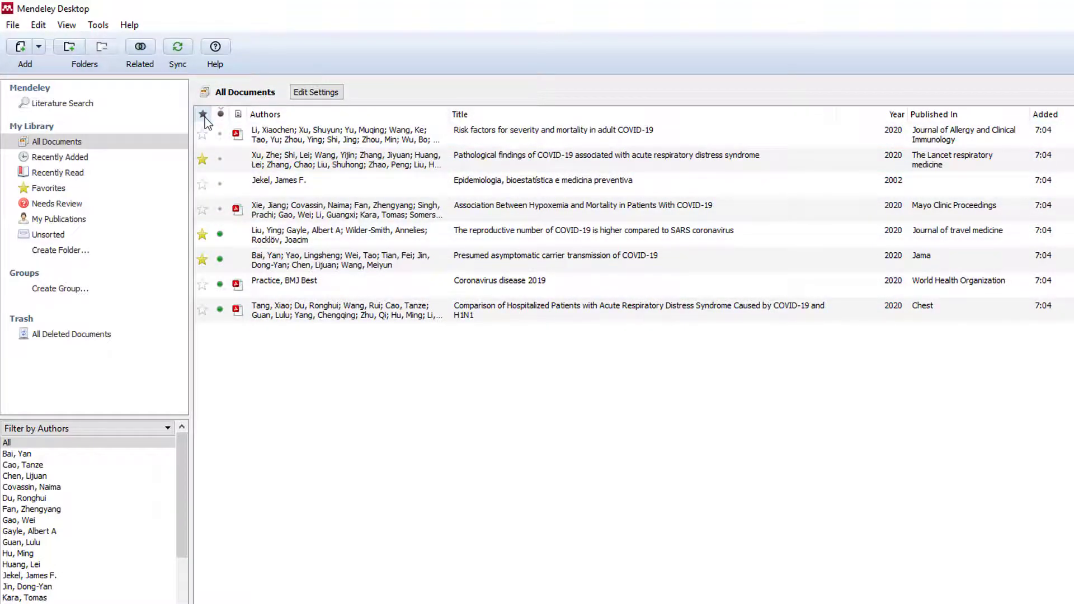
left_click(204, 115)
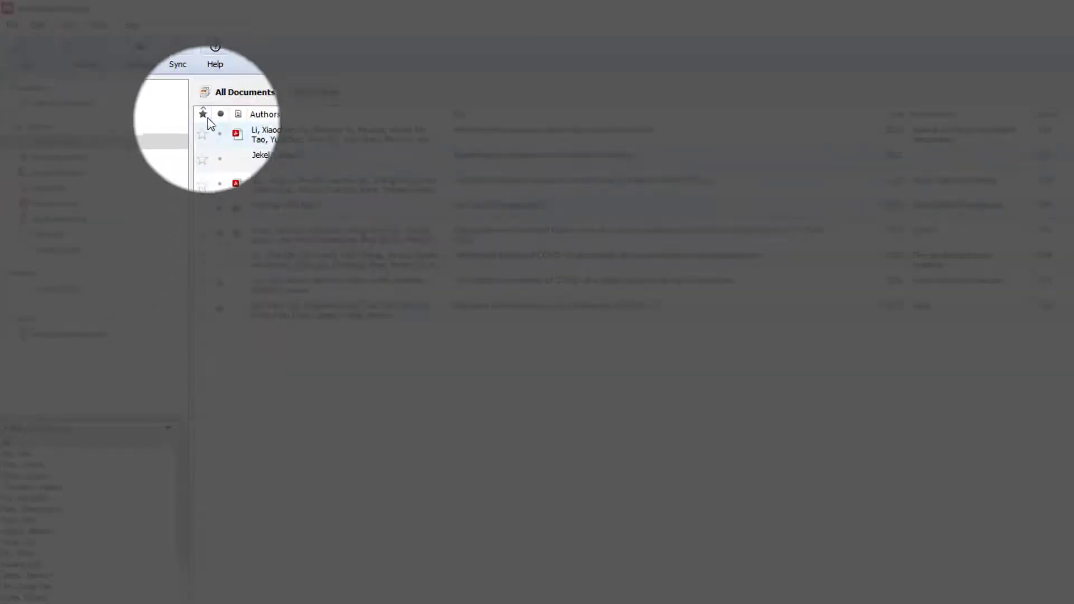
left_click(206, 117)
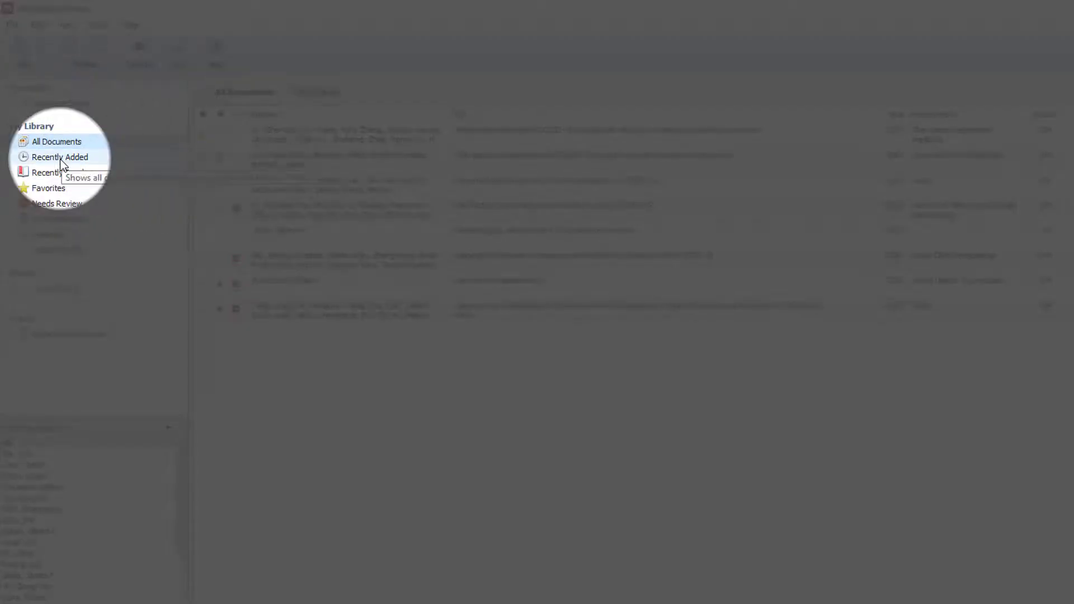
Step: View the Recently Added and Recently Read collections, briefly opening the PDF of the severity risk factors paper from the latter
left_click(303, 313)
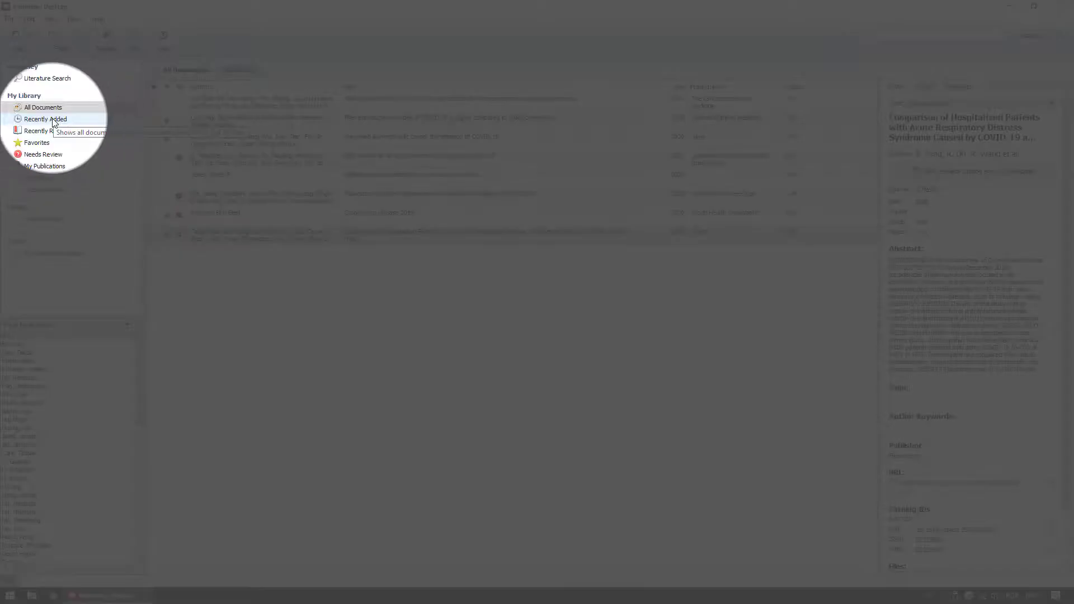
left_click(55, 123)
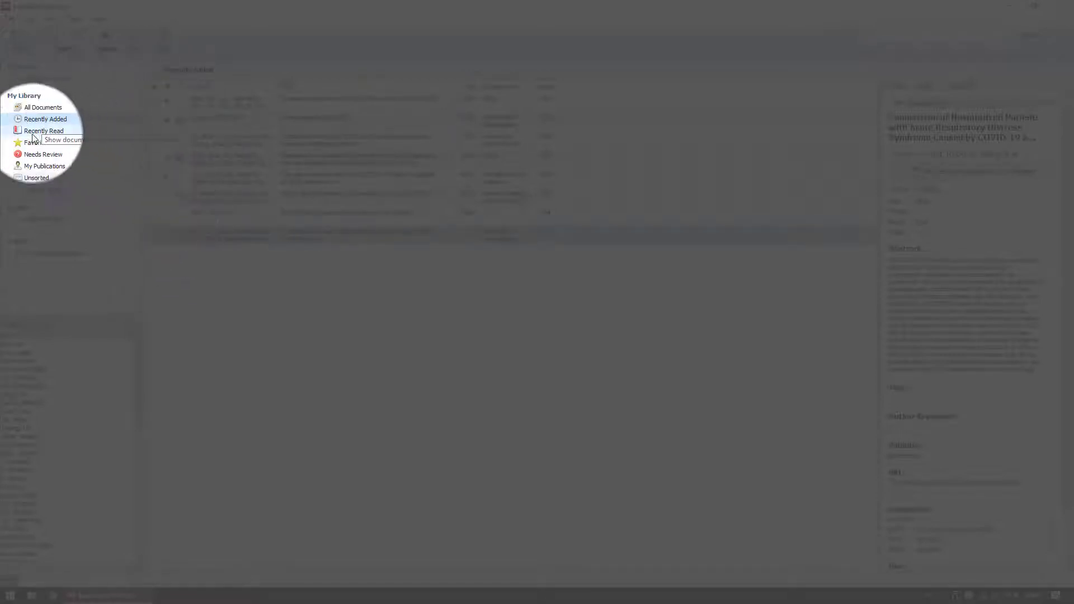
left_click(33, 133)
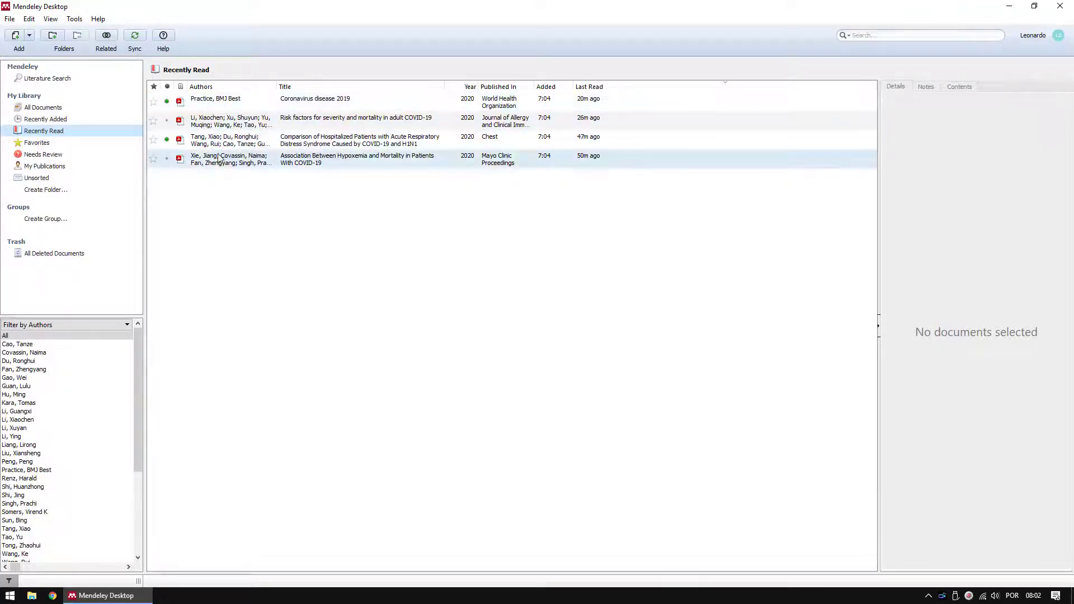
double_click(221, 123)
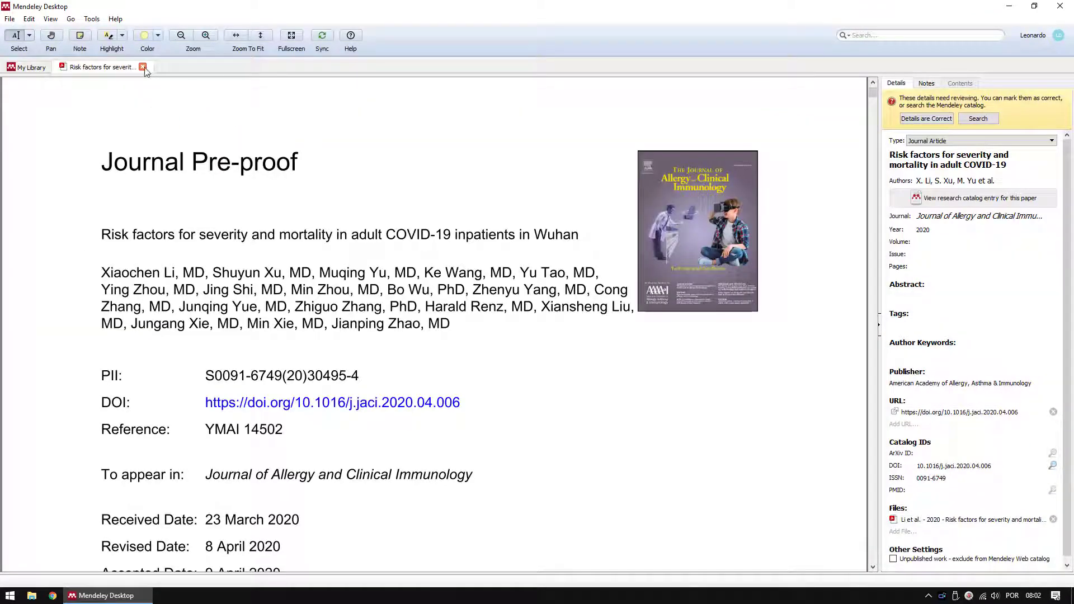
left_click(144, 67)
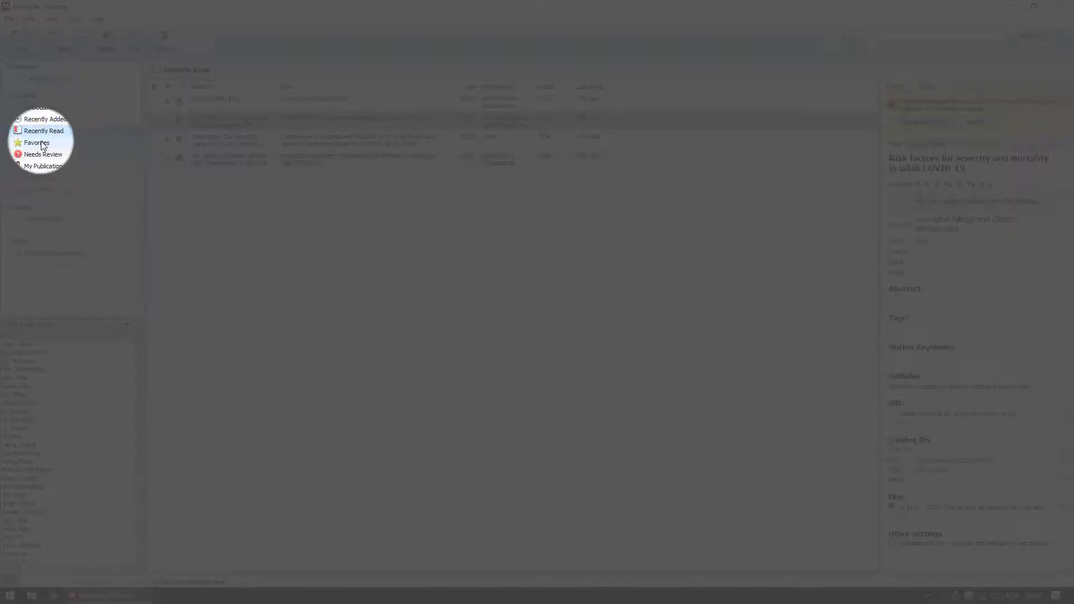
Step: Remove the pathological findings paper from Favorites and return to the list of all documents
left_click(44, 109)
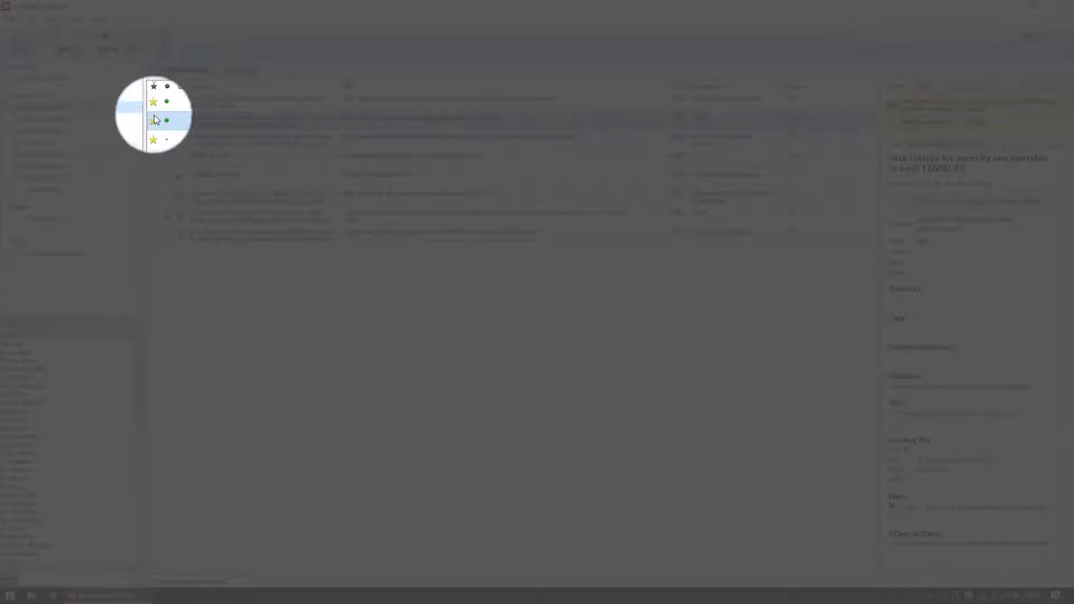
left_click(37, 142)
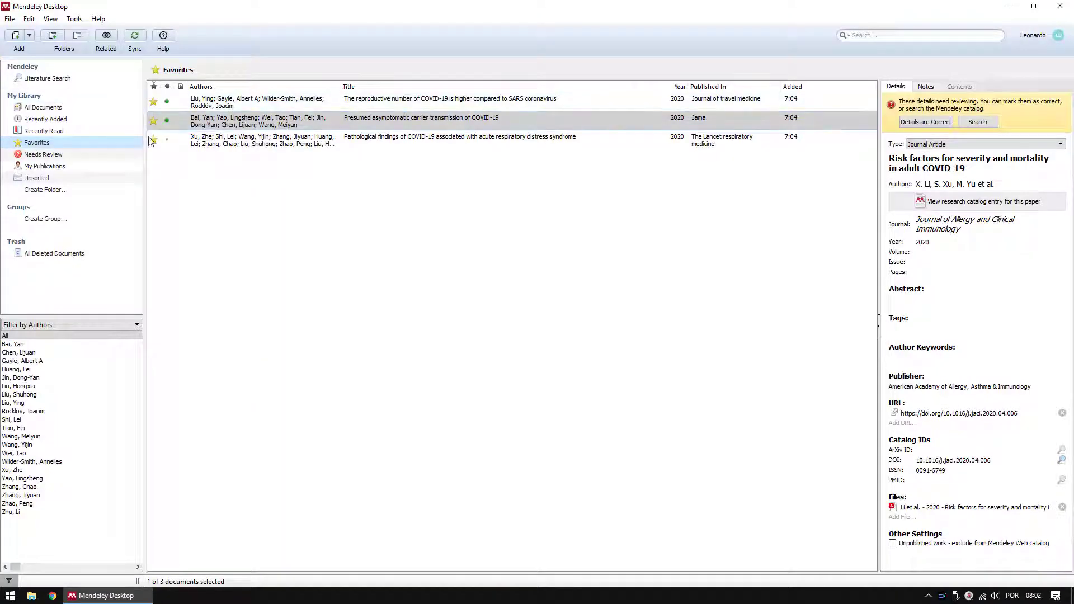
left_click(153, 139)
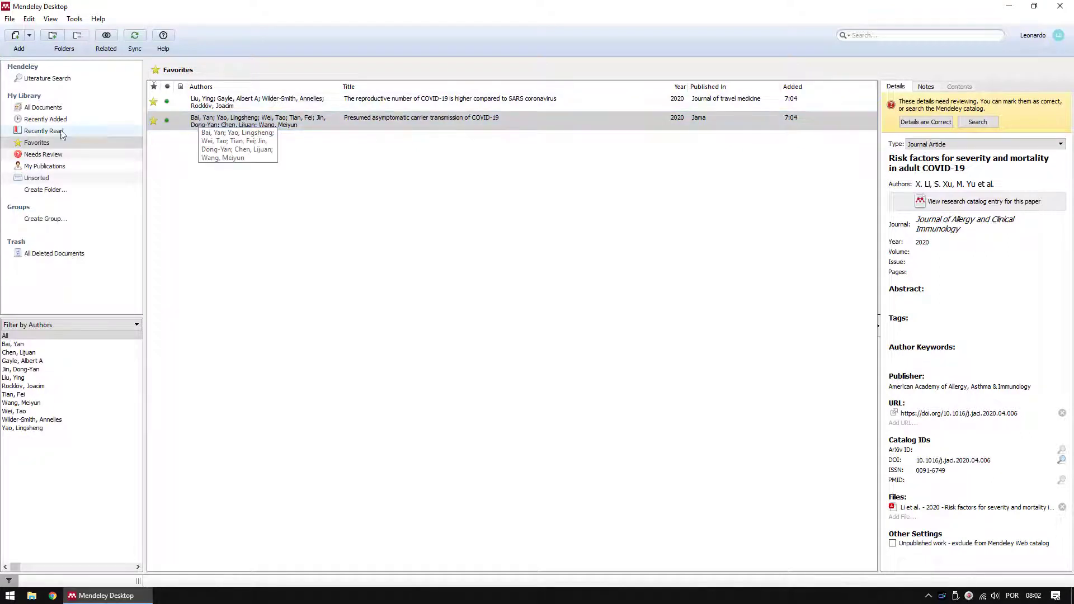
left_click(41, 107)
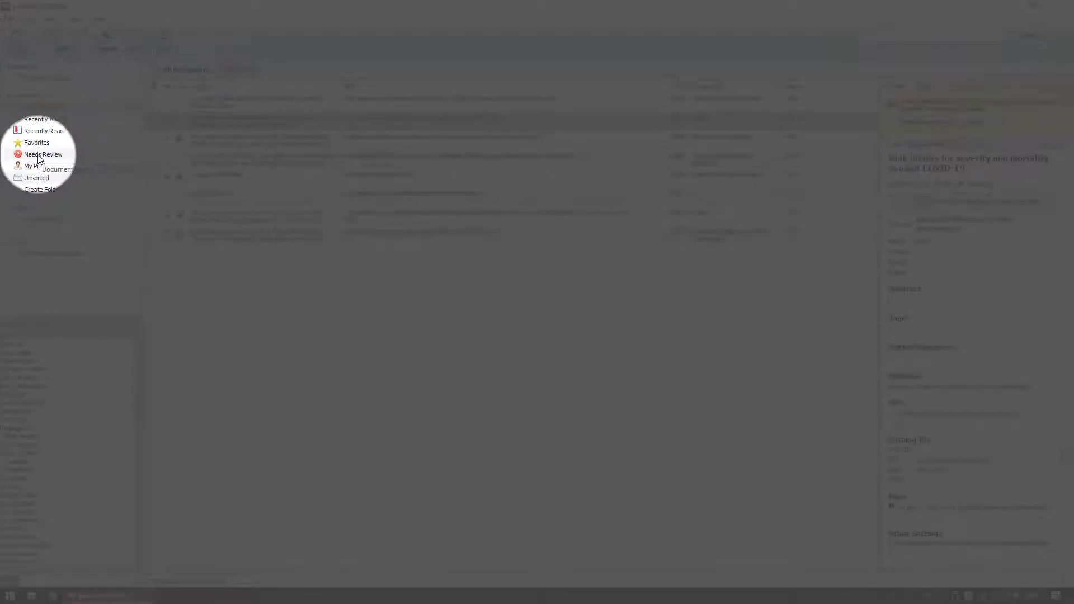
Step: Show the Needs Review collection and examine the details of its hypoxemia and severity risk factors papers
left_click(39, 155)
left_click(246, 104)
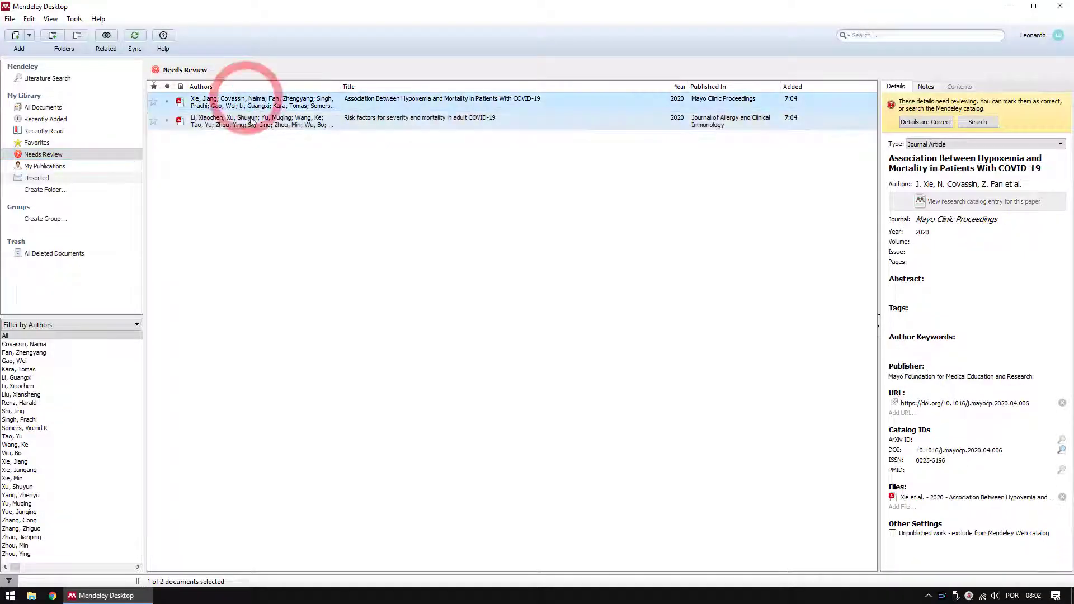
left_click(249, 123)
left_click(268, 107, "shift")
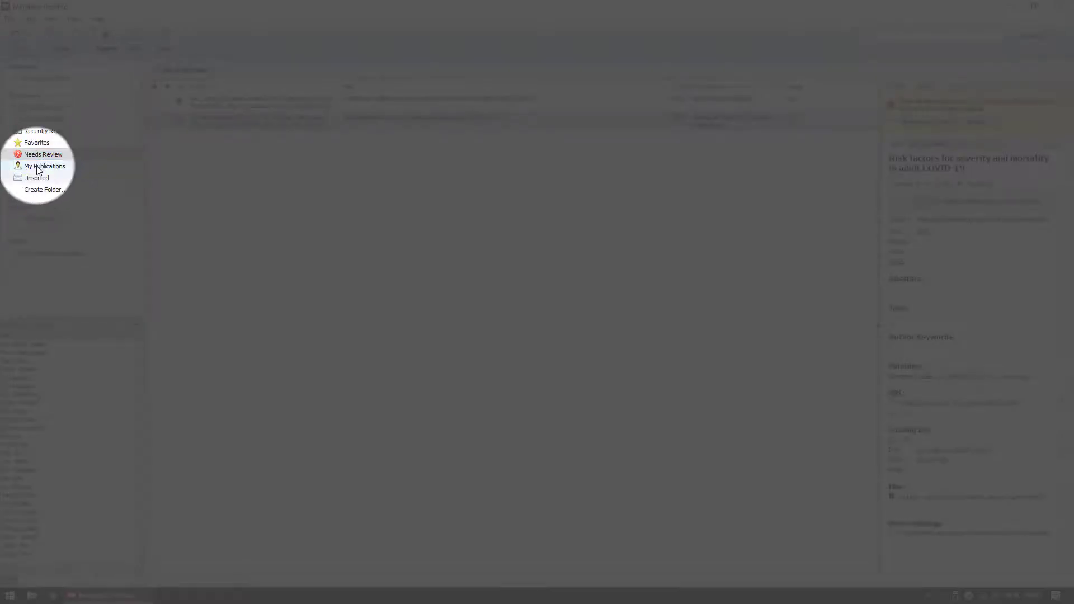
Step: View the My Publications and Unsorted collections of the library
left_click(38, 168)
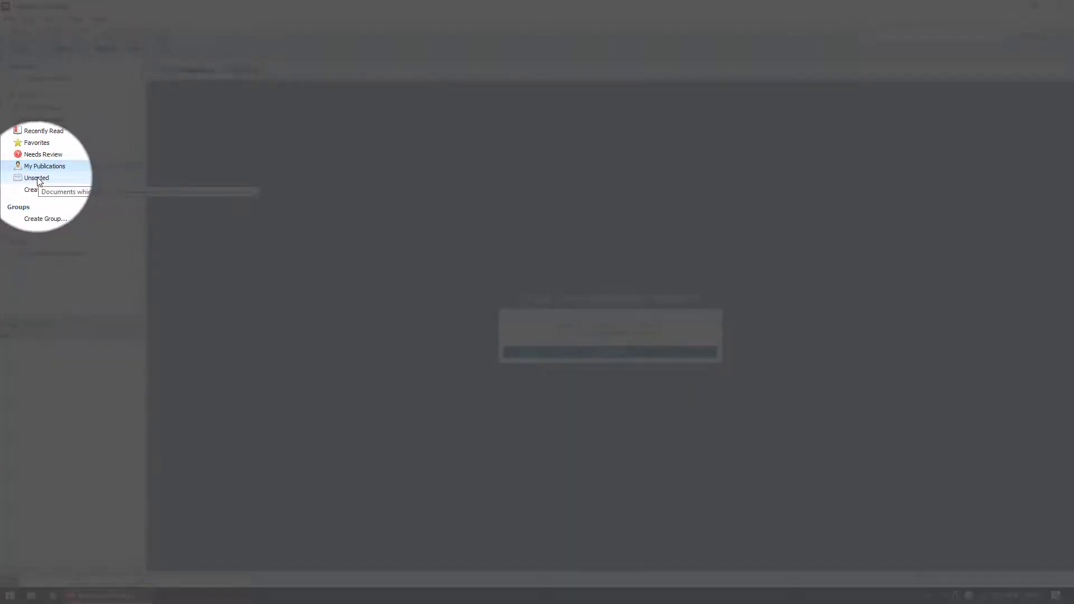
left_click(36, 178)
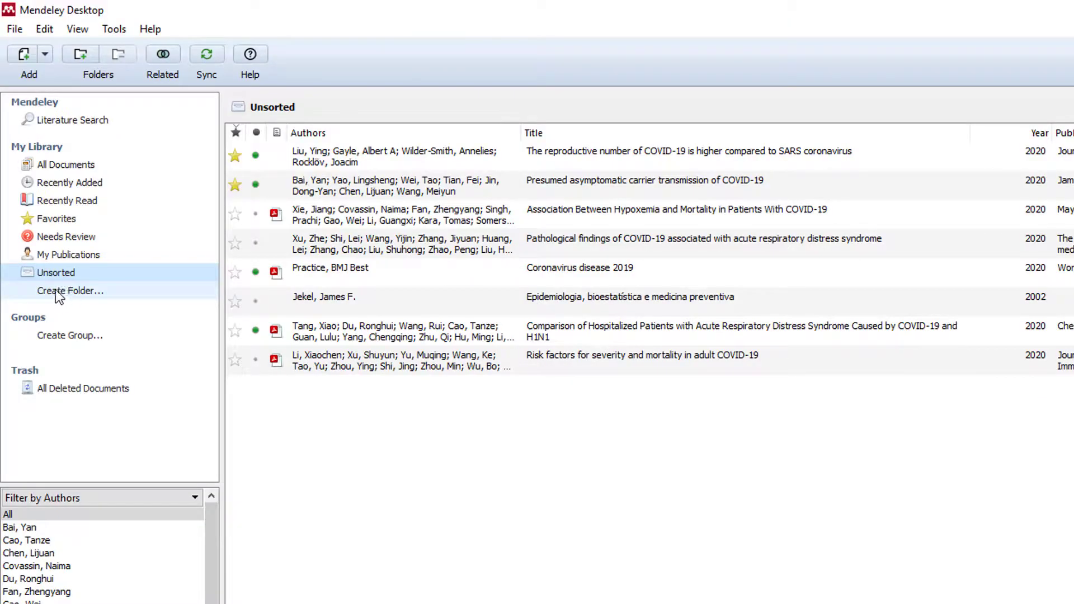
Step: Create a library folder named "Google Scholar"
left_click(56, 290)
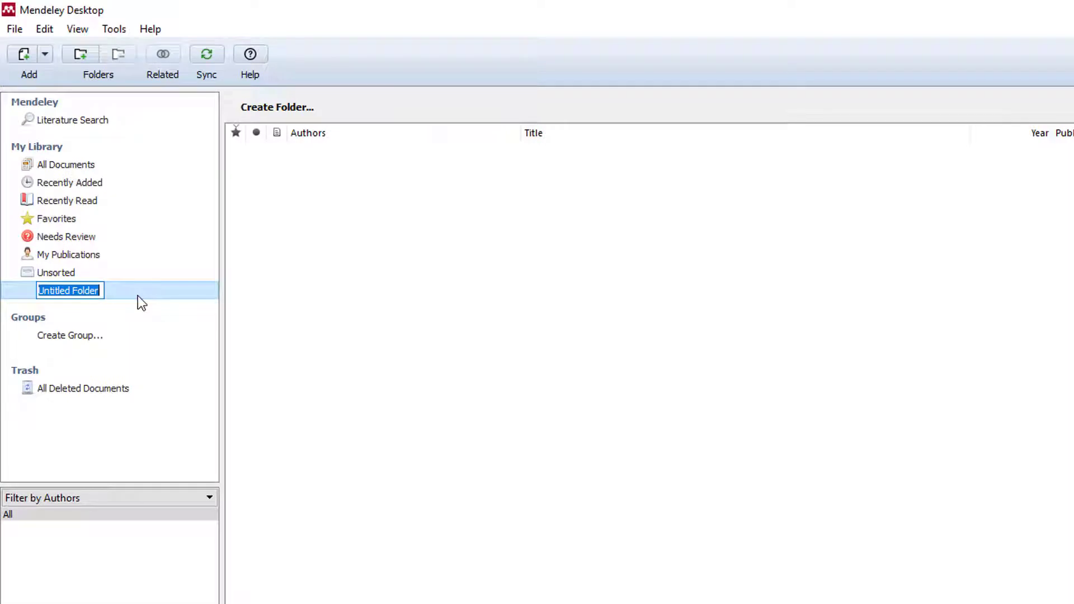
type("Goog")
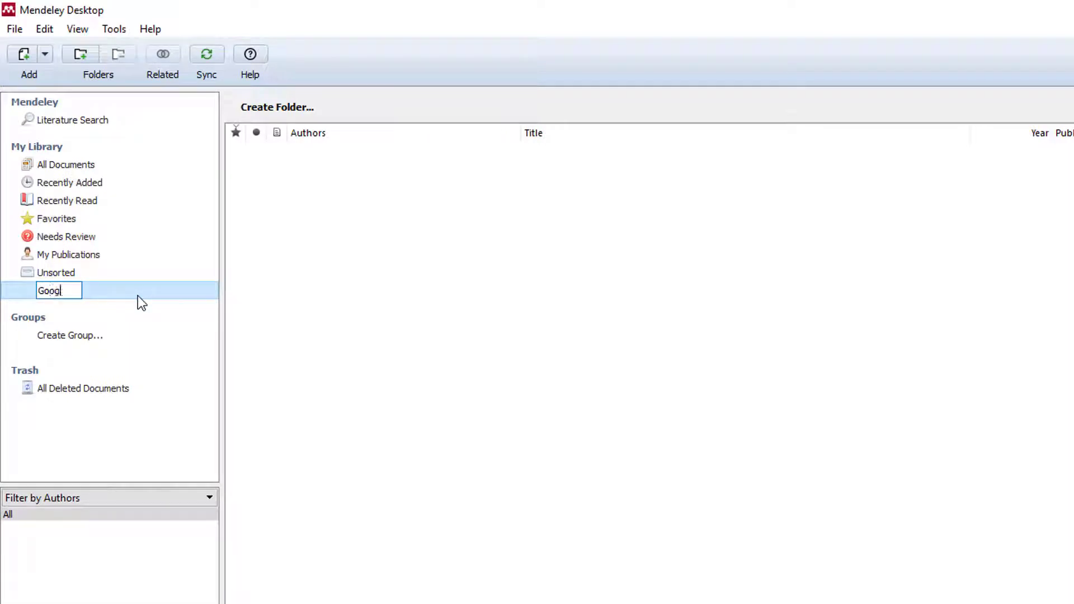
type("le Scholar")
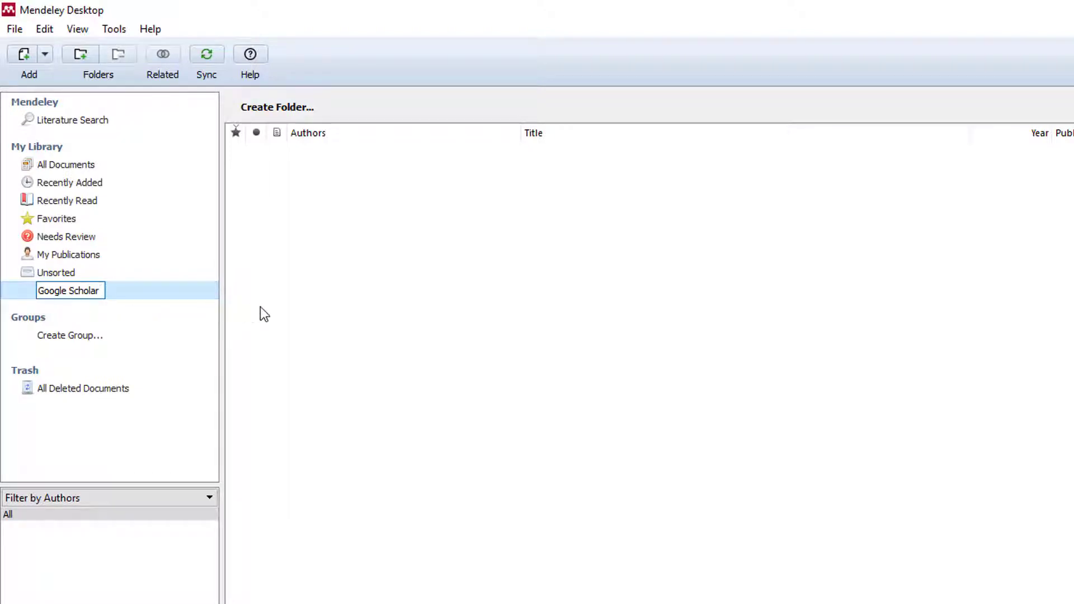
left_click(283, 316)
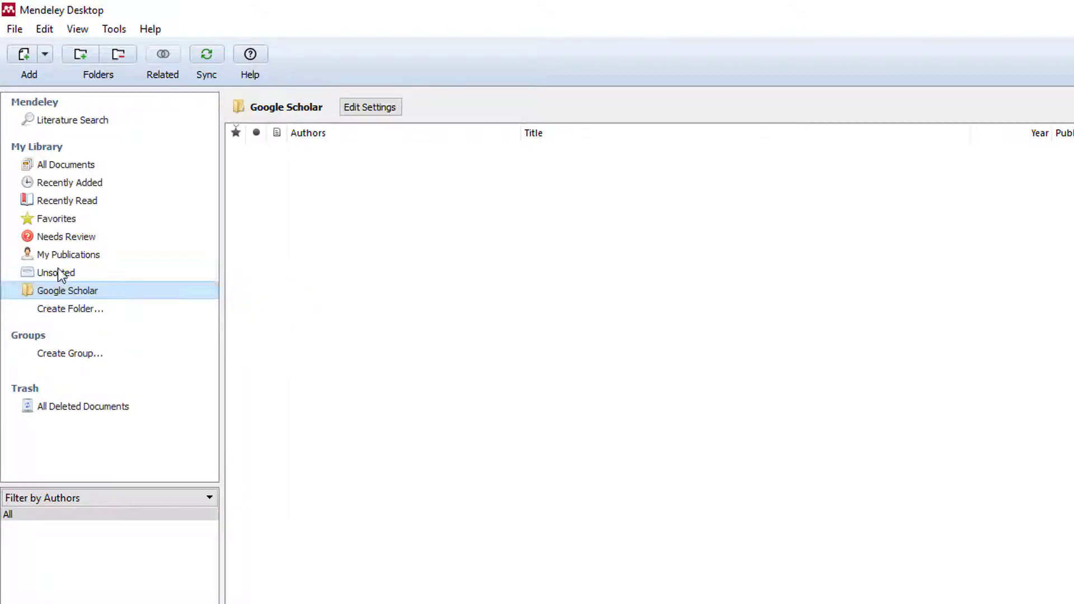
Step: Create a second library folder named "Sciencedirect"
left_click(61, 310)
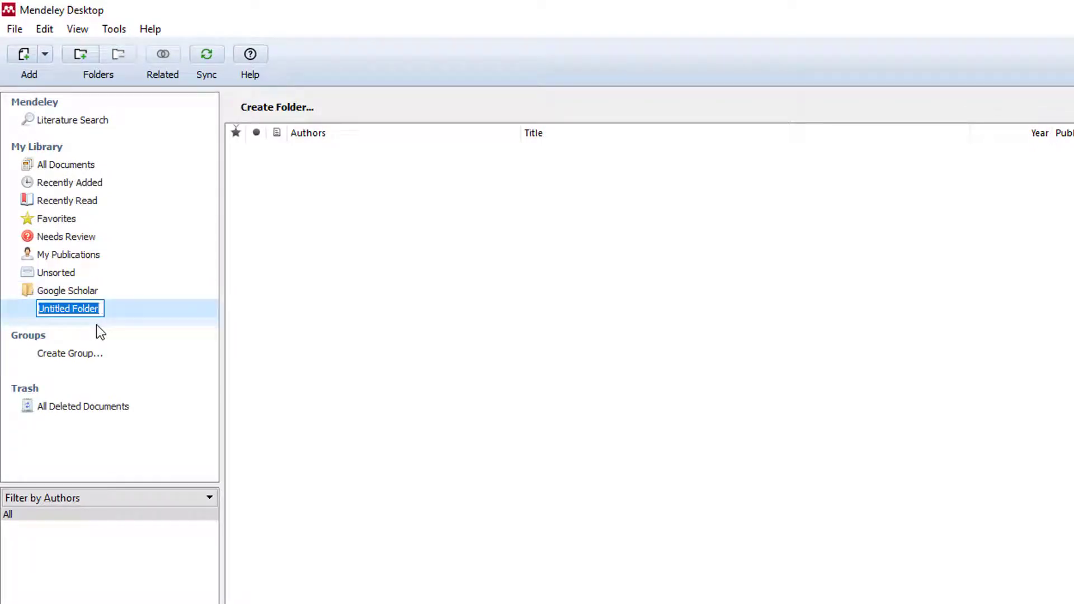
type("Scien")
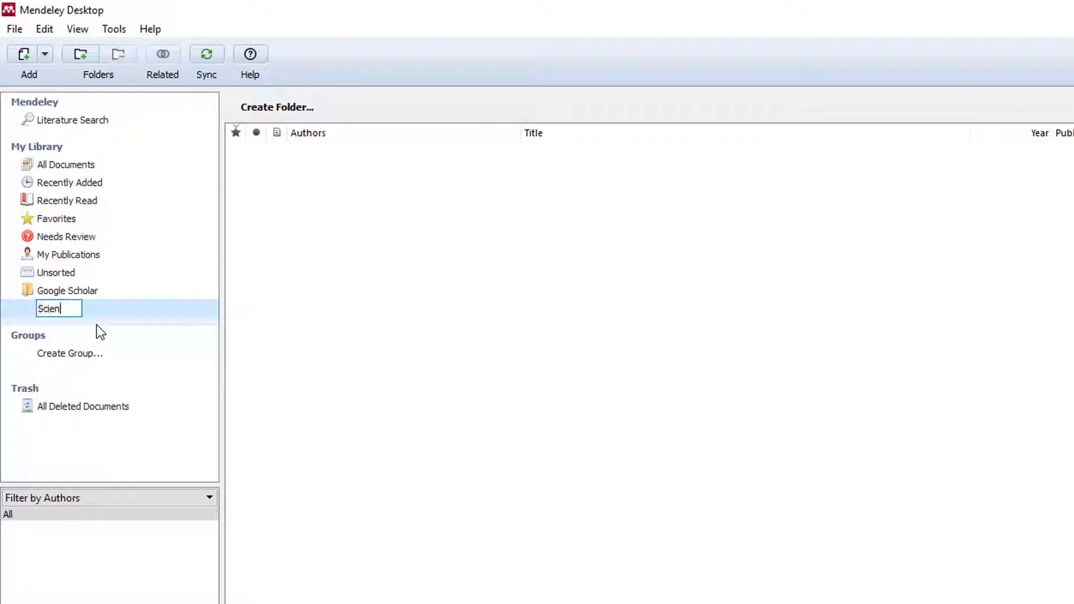
type("cedirect")
key("Return")
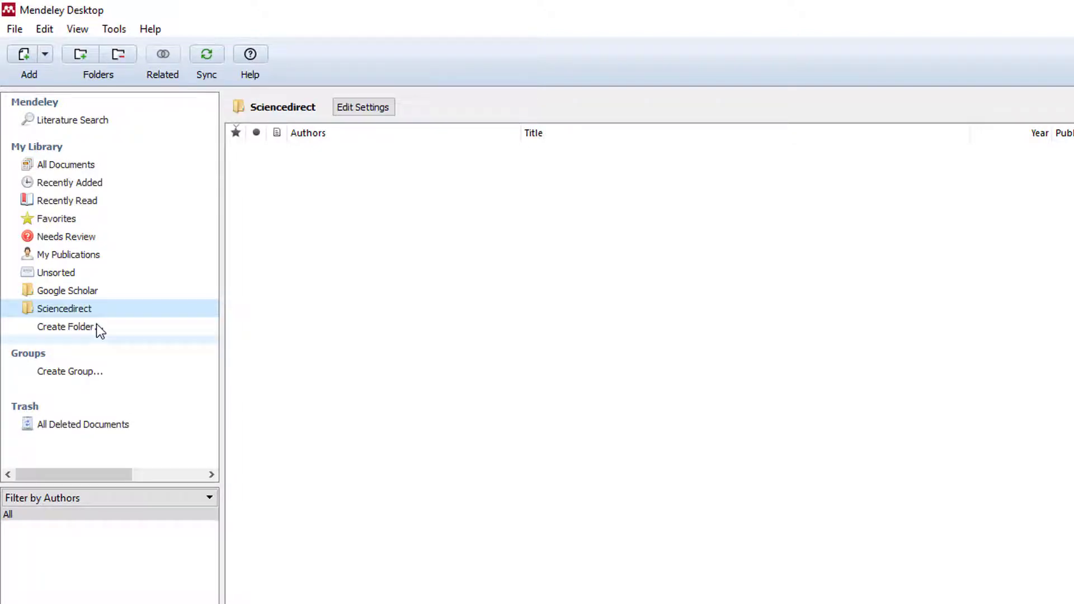
Step: View the contents of the Google Scholar and Sciencedirect folders in turn
left_click(67, 290)
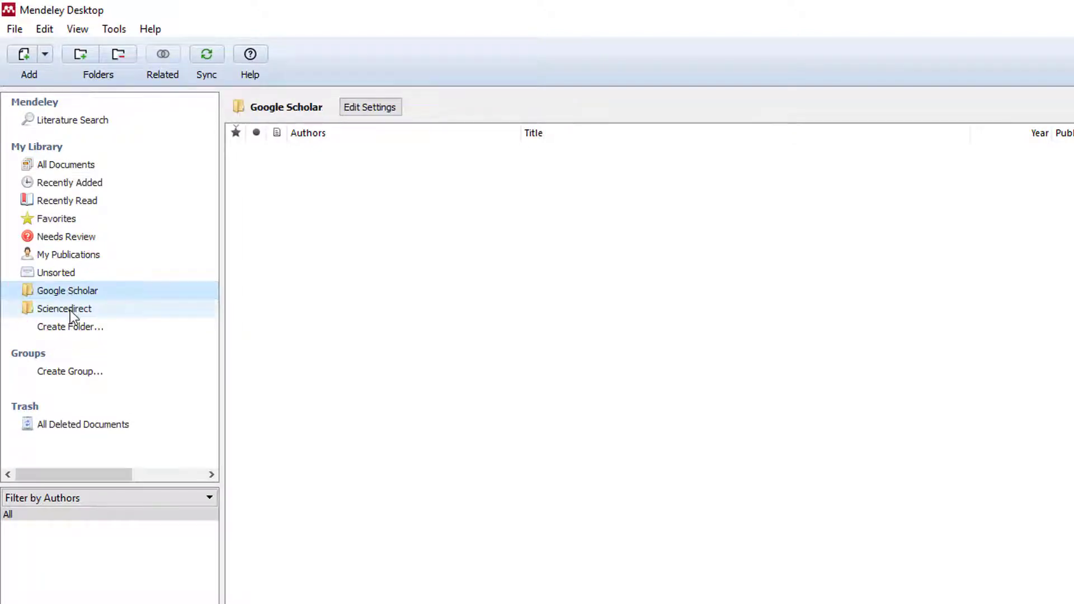
left_click(69, 309)
left_click(69, 297)
left_click(69, 308)
left_click(68, 291)
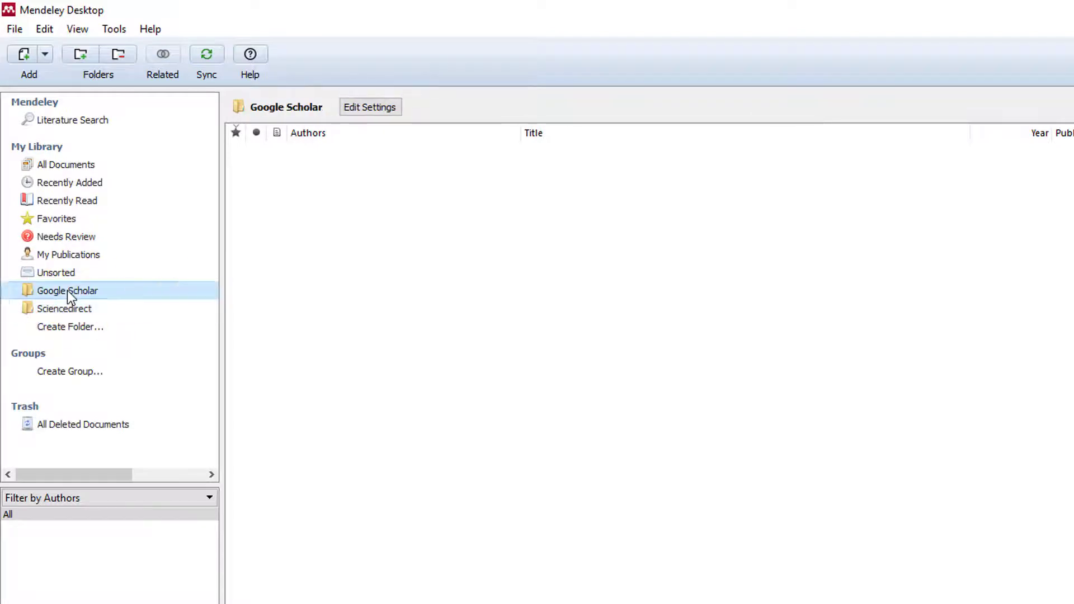
left_click(69, 306)
left_click(66, 294)
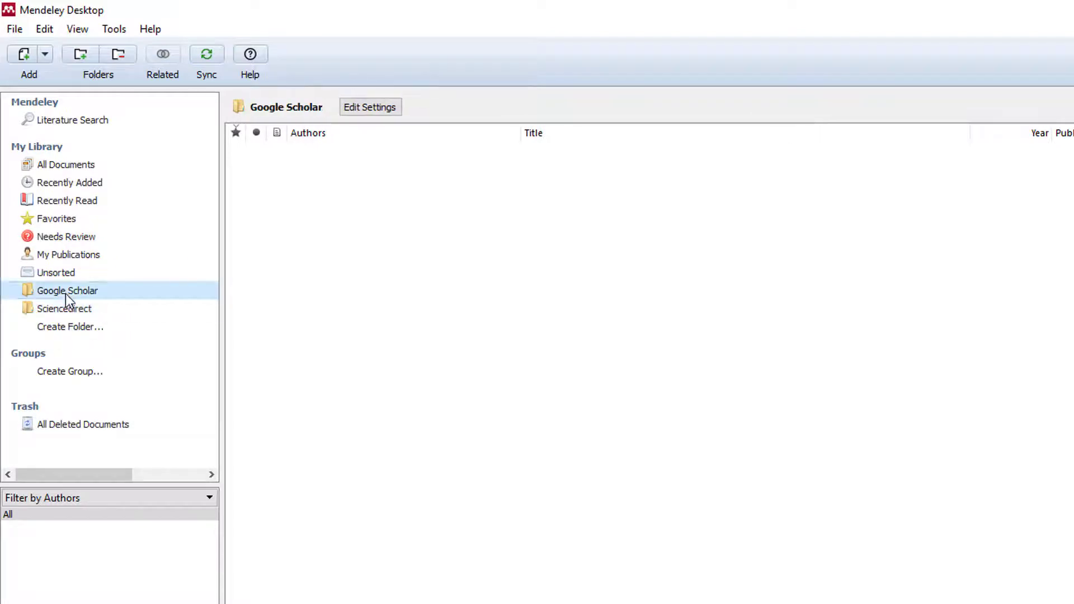
Step: Create a third library folder named "Biblioteca"
left_click(70, 327)
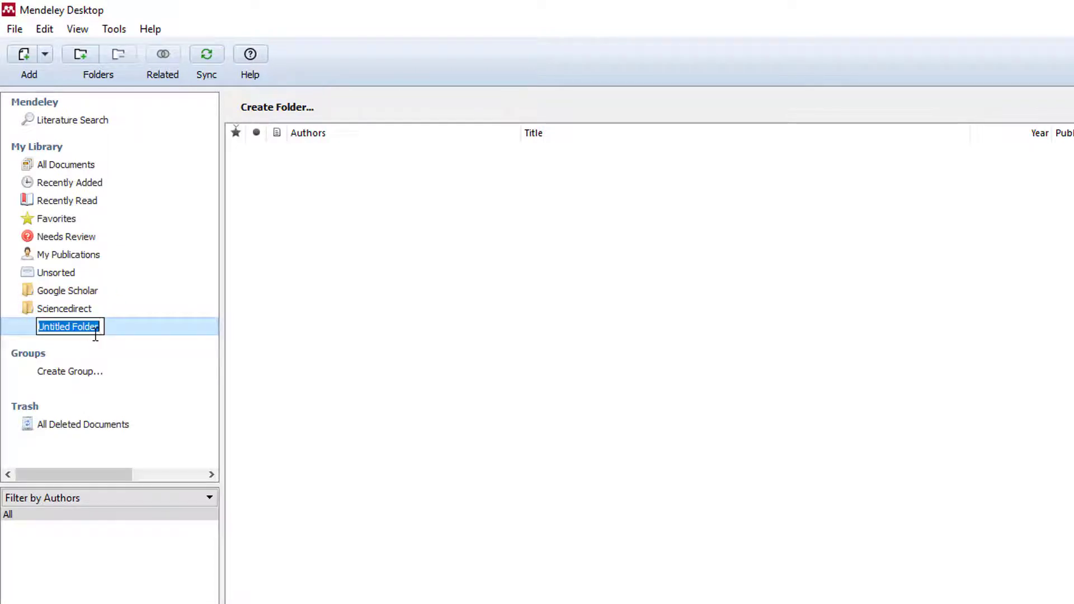
type("Biblioteca")
key("Return")
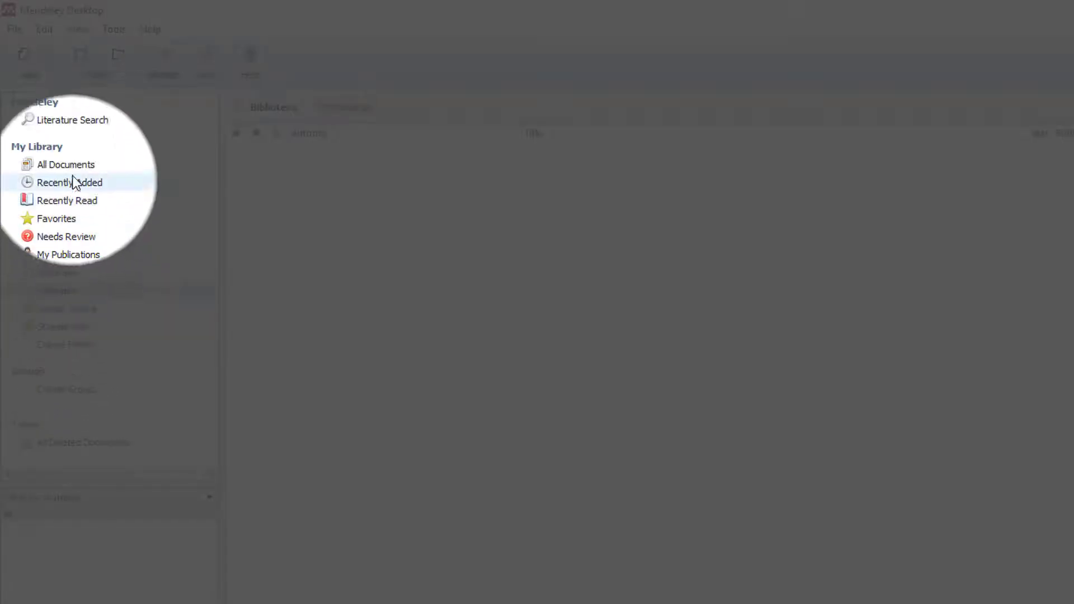
Step: From All Documents, add the hypoxemia and mortality, COVID-19 and H1N1 comparison, and adult COVID-19 risk factors articles to the Sciencedirect folder
left_click(73, 169)
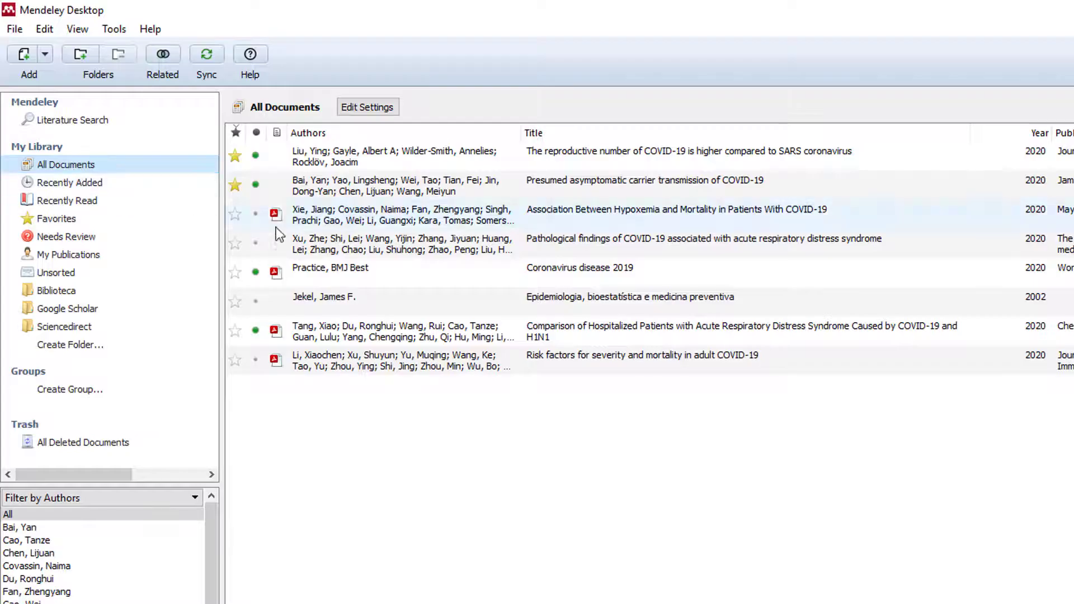
left_click(351, 363)
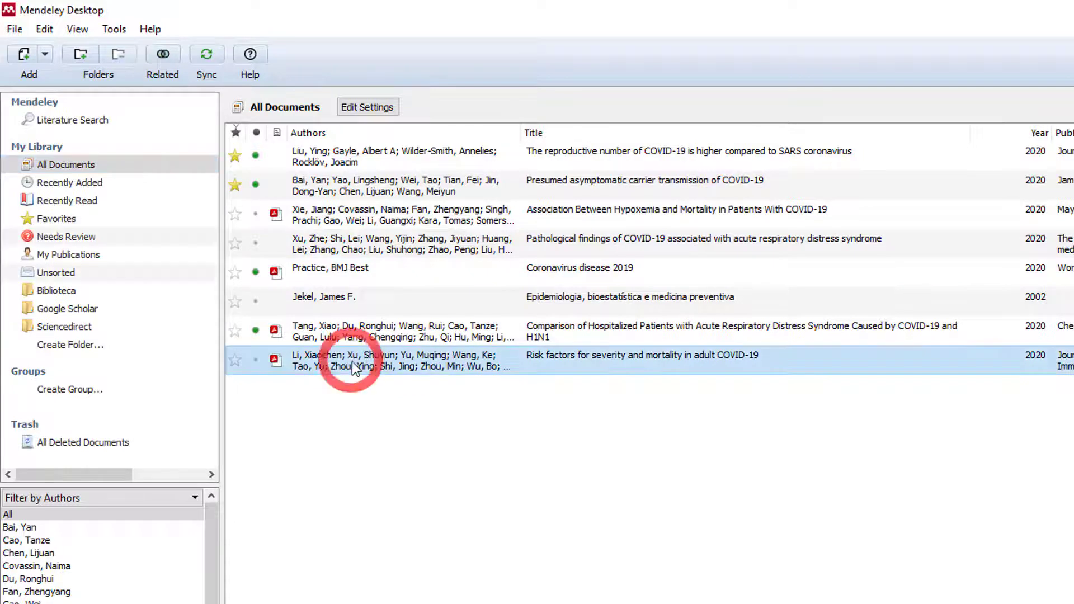
left_click(343, 338, "ctrl")
left_click(332, 216, "ctrl")
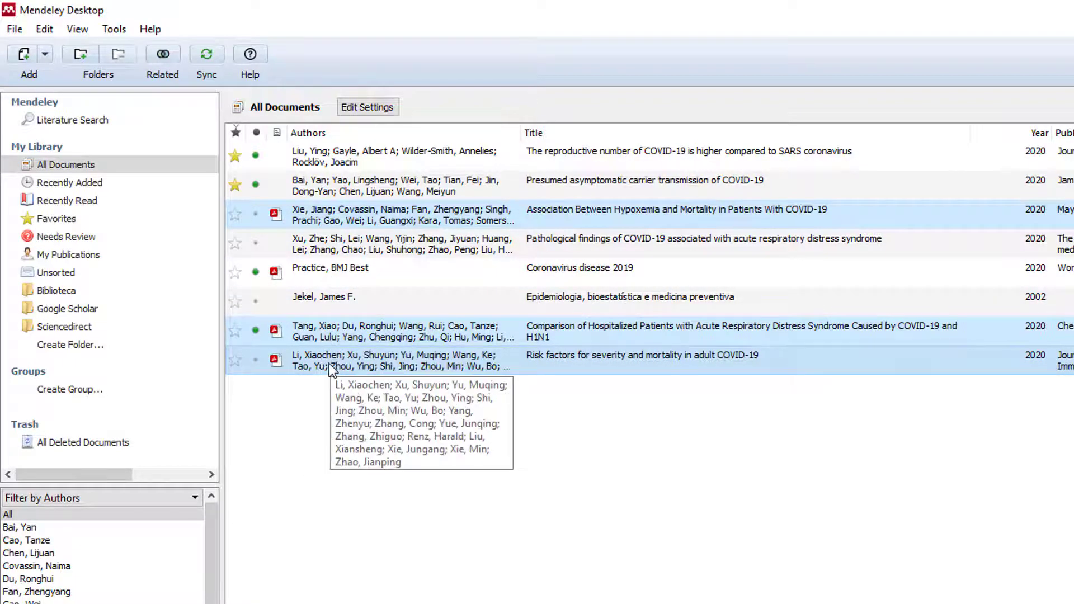
left_click_drag(329, 362, 48, 329)
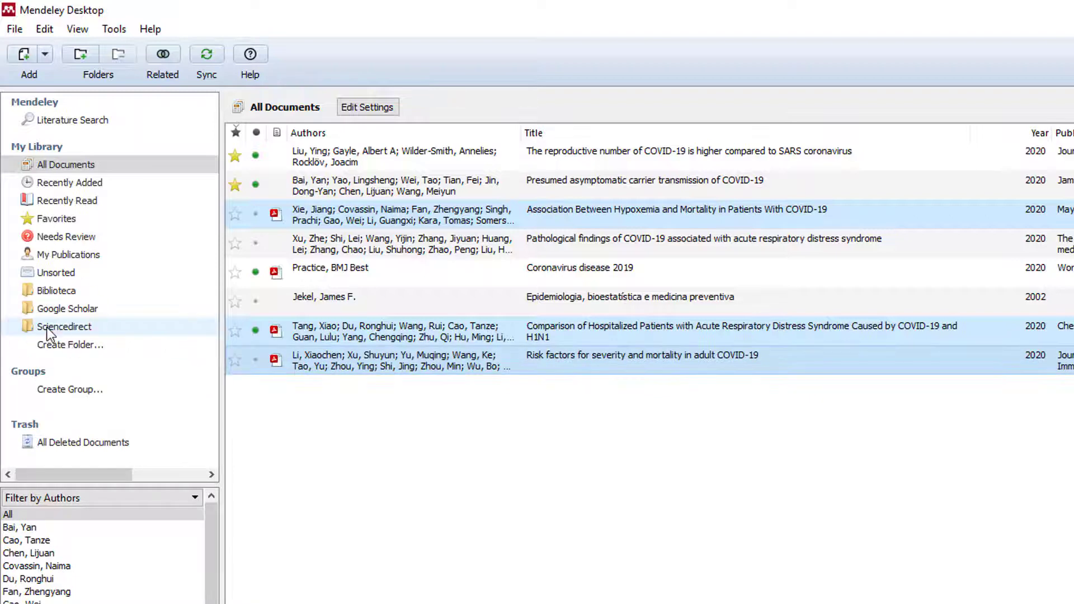
Step: Add "Coronavirus disease 2019" and the articles on pathological findings, asymptomatic carrier transmission and reproductive number to the Google Scholar folder
left_click(313, 296)
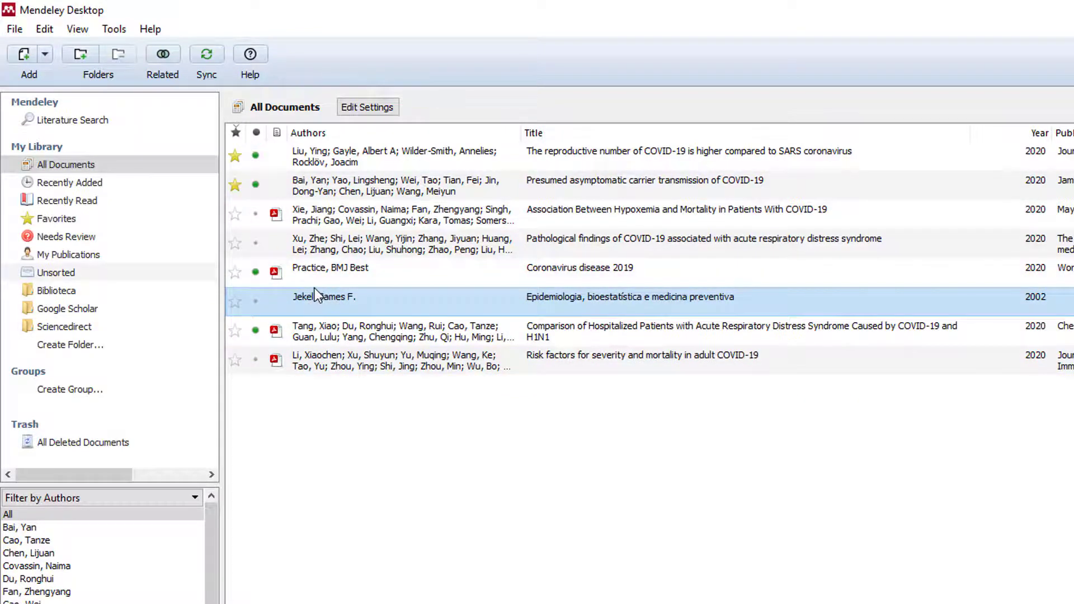
left_click(314, 273)
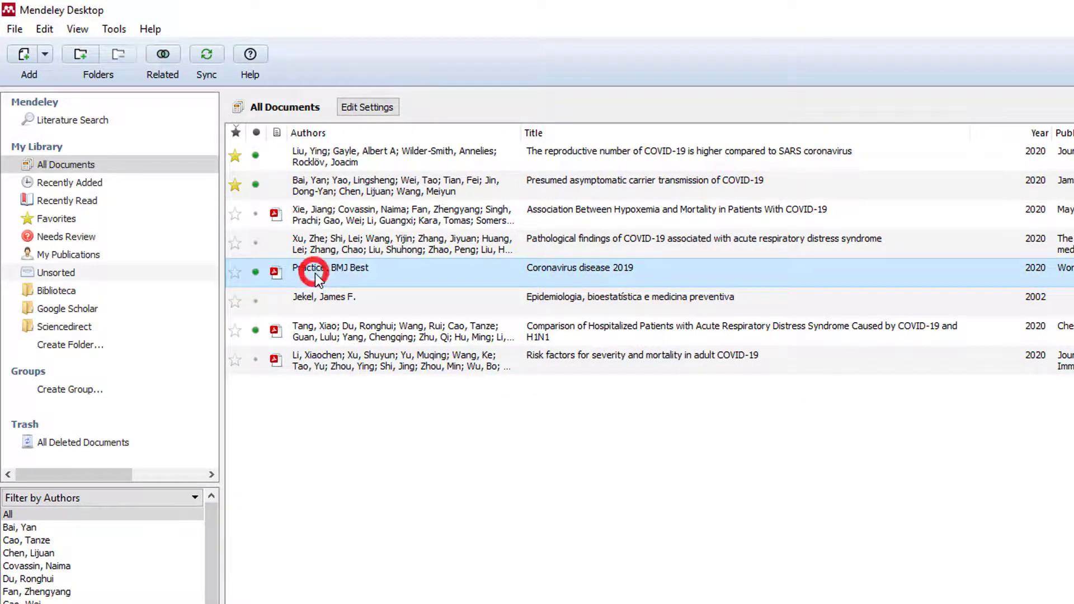
left_click(318, 243, "ctrl")
left_click(313, 186, "ctrl")
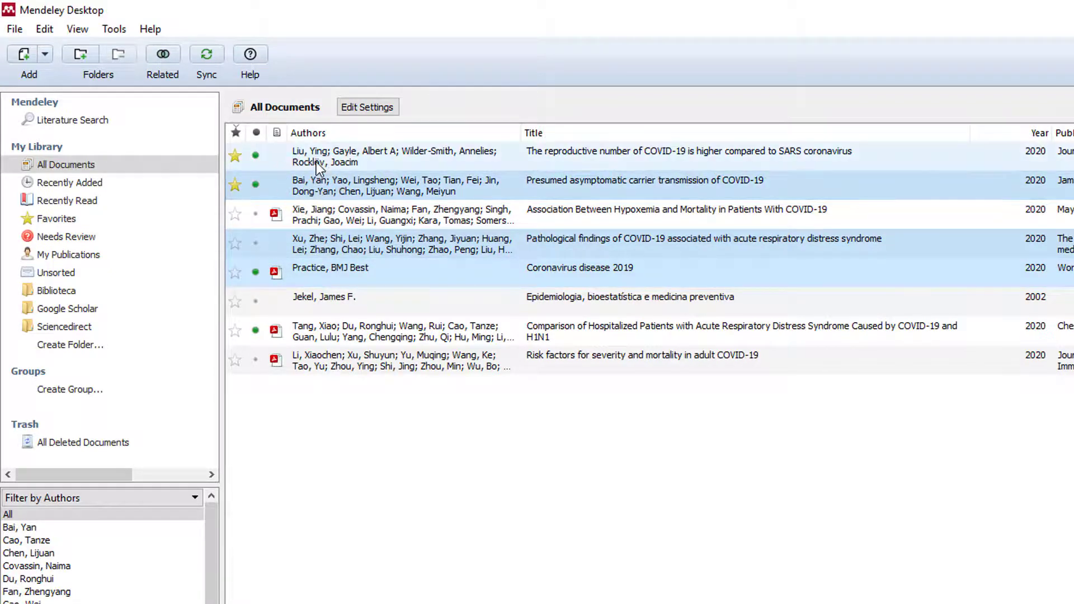
left_click(317, 161, "ctrl")
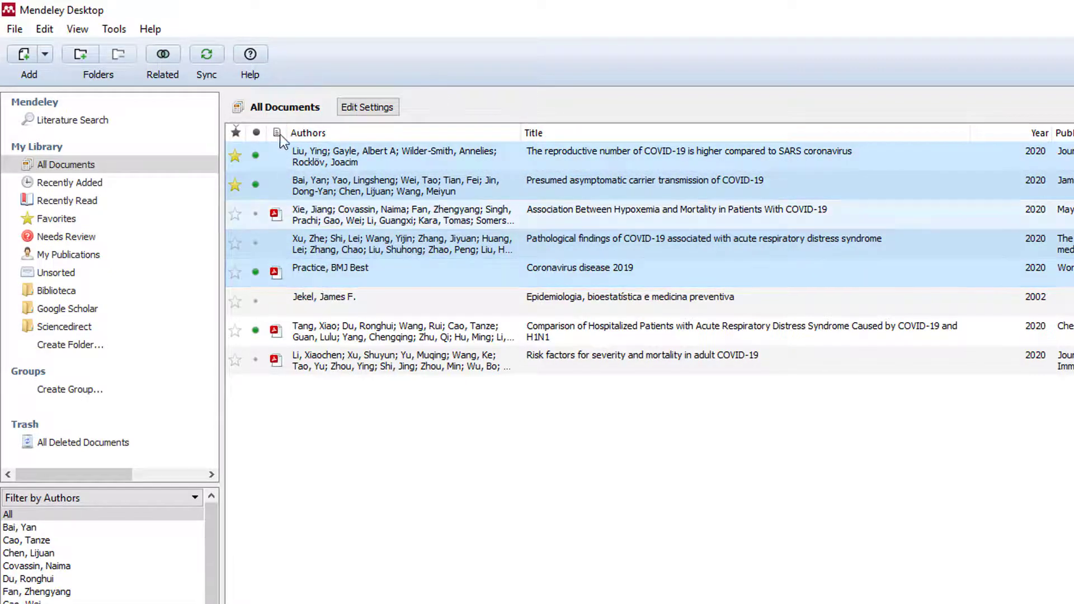
left_click_drag(306, 274, 51, 311)
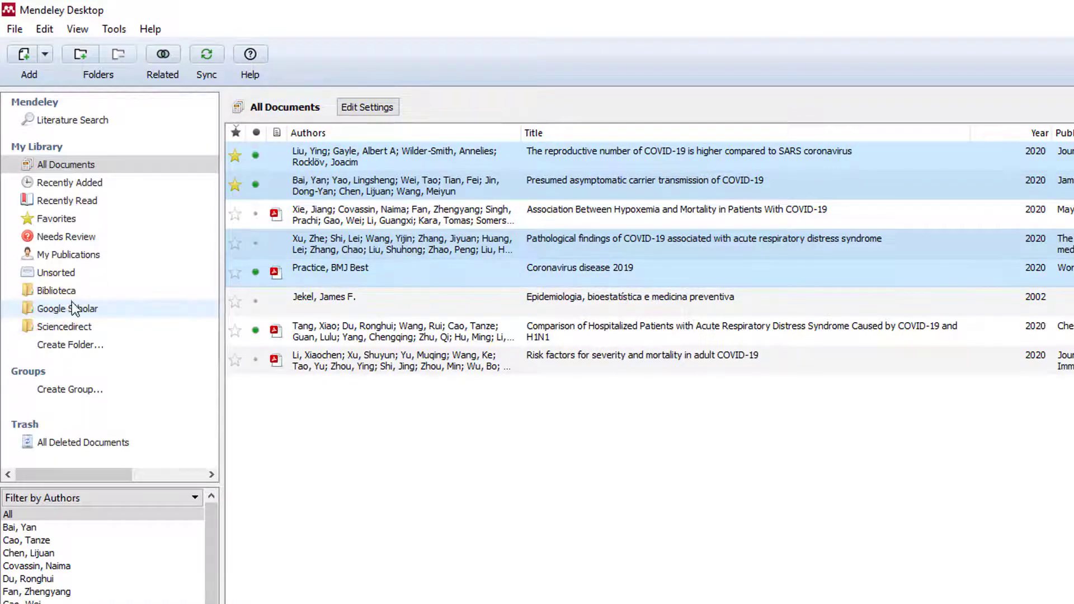
Step: Add the reference "Epidemiologia, bioestatística e medicina preventiva" to the Biblioteca folder
left_click(347, 309)
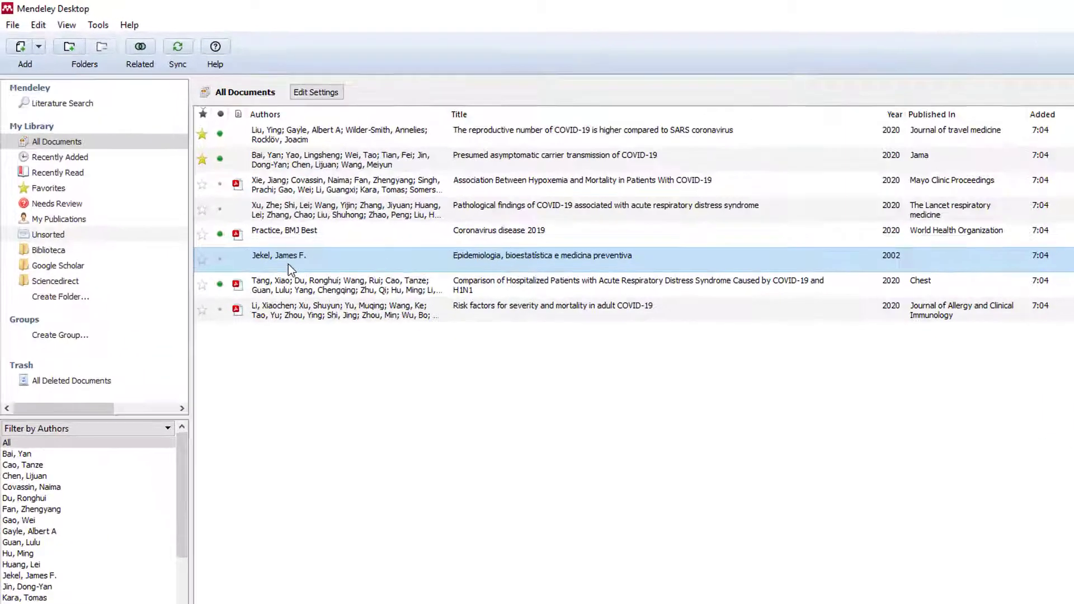
left_click_drag(288, 264, 51, 253)
left_click_drag(61, 330, 59, 331)
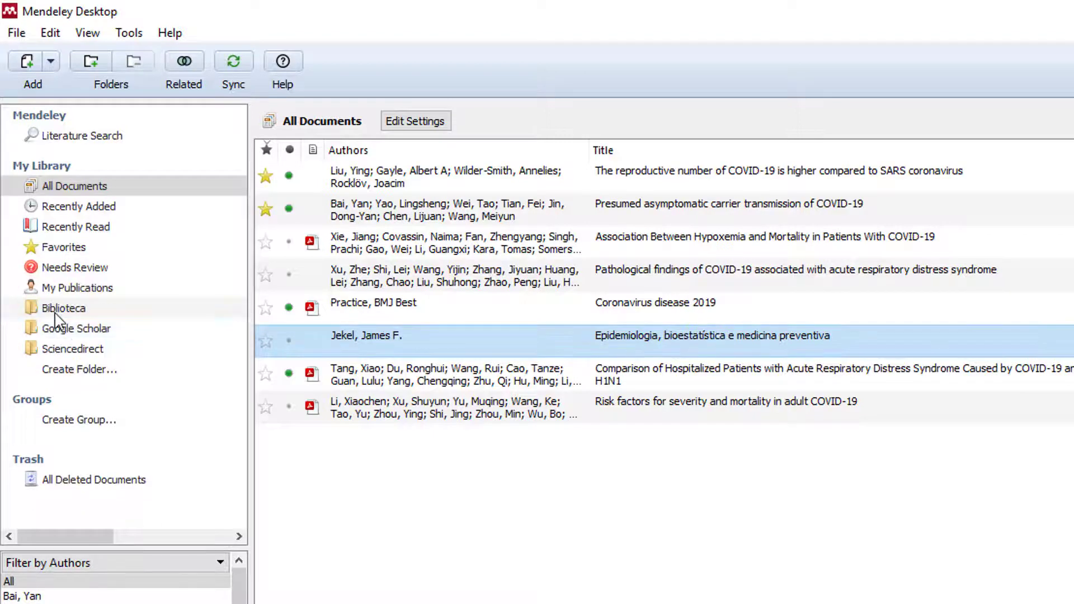
Step: Review the references in All Documents and in the source folders, starting with Biblioteca
left_click(63, 185)
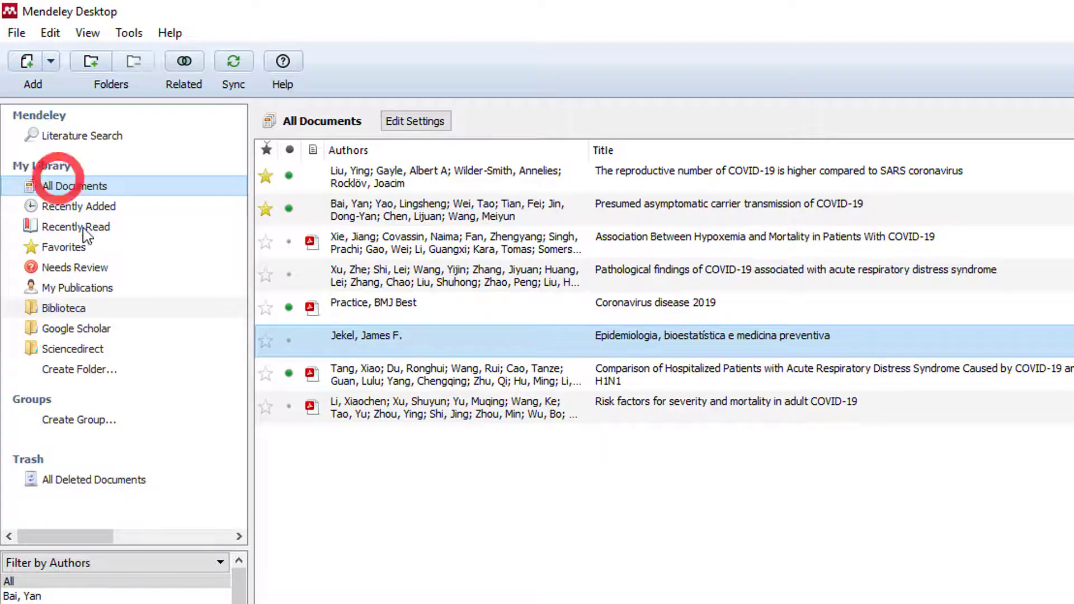
left_click(62, 309)
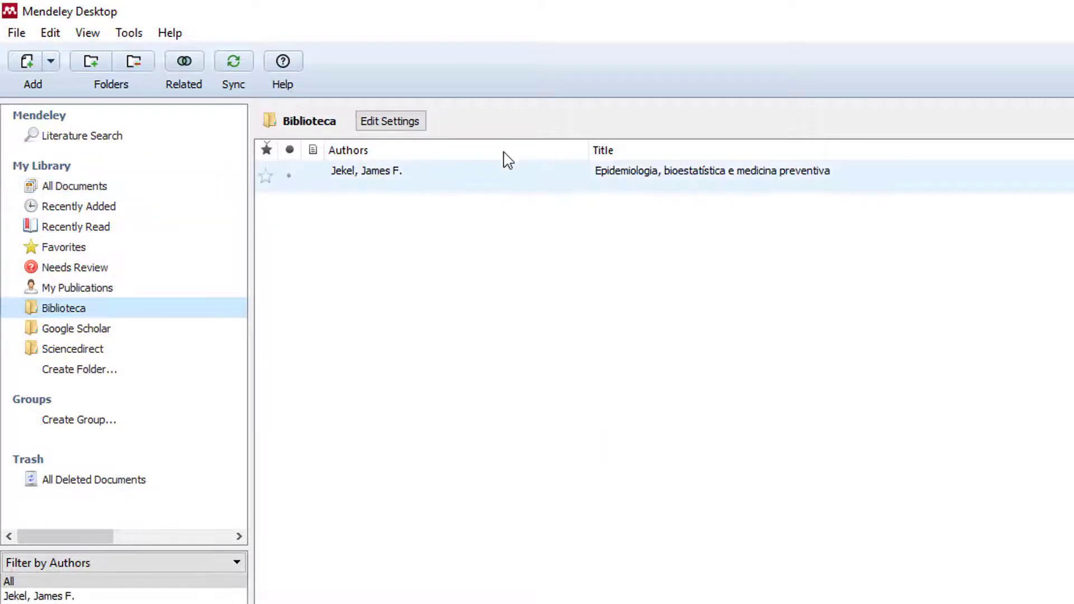
left_click(85, 330)
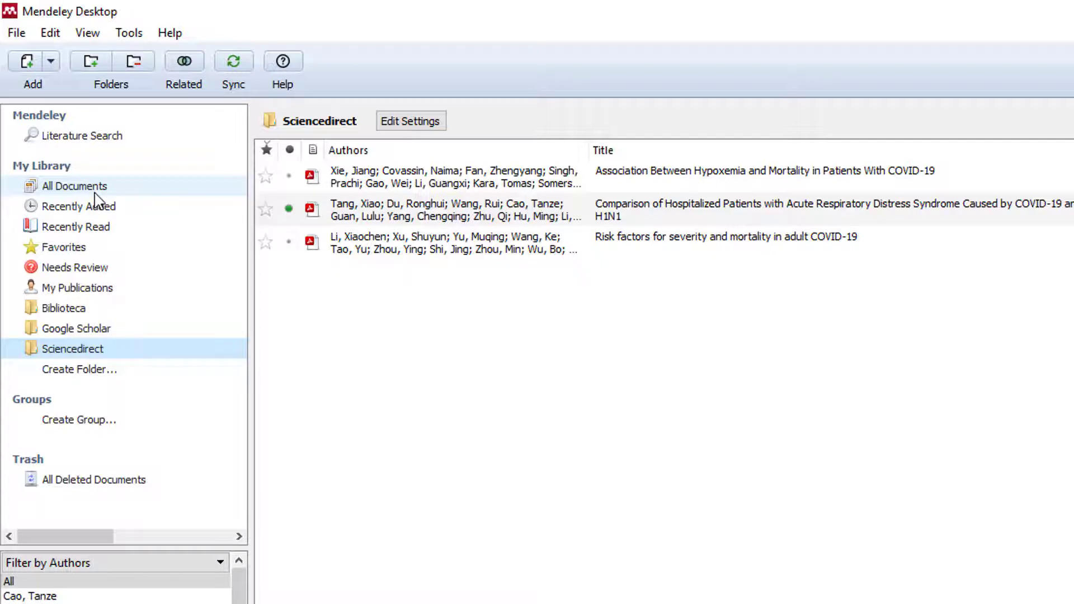
Step: Remove the reference "Coronavirus disease 2019" from the Google Scholar folder
left_click(58, 330)
left_click(325, 282)
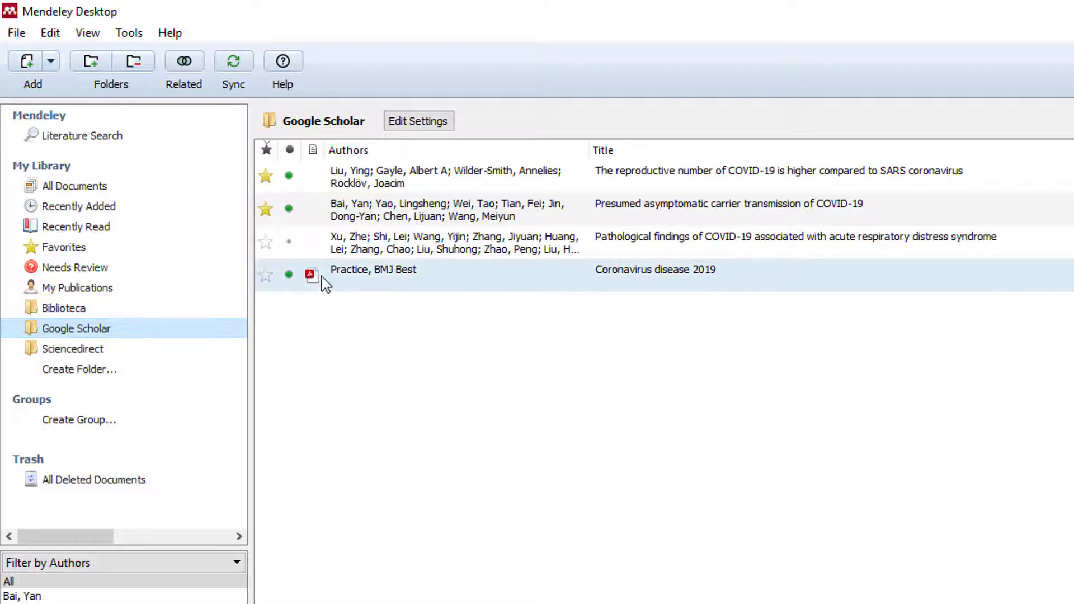
left_click(335, 285)
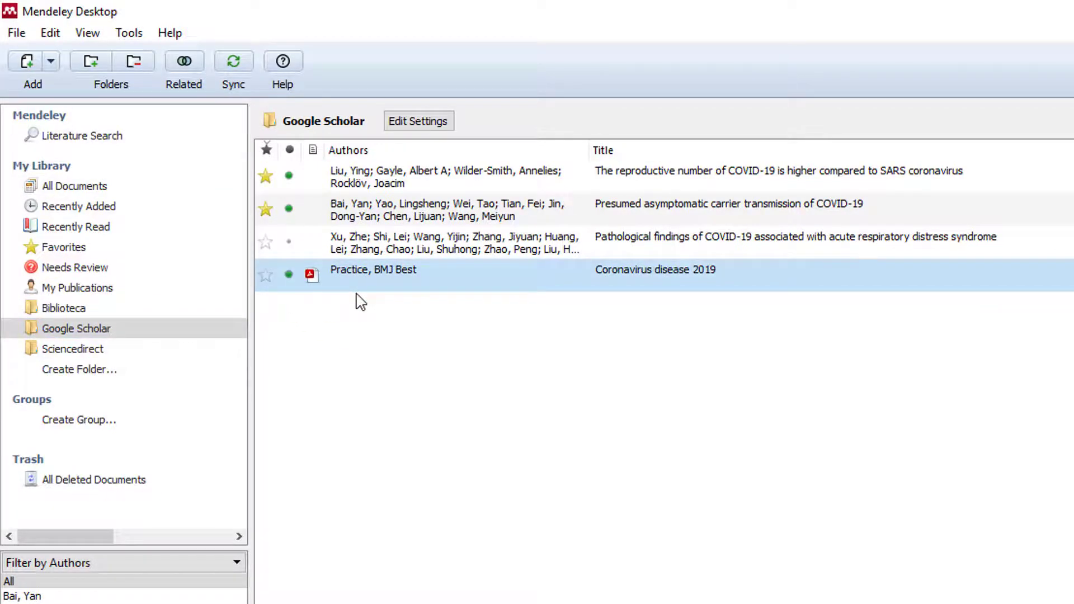
key("Delete")
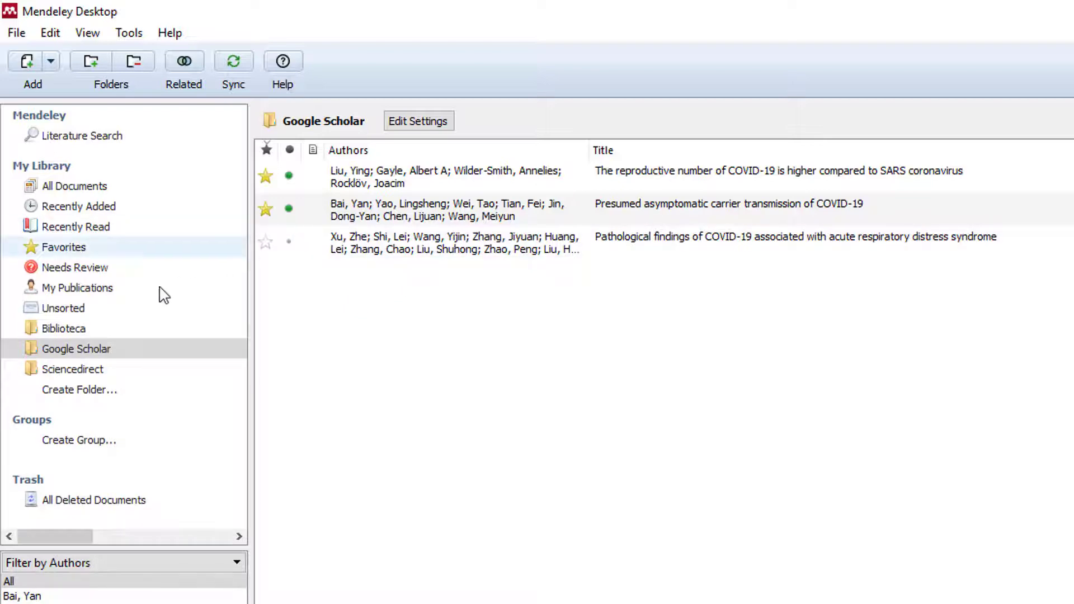
Step: Check where the removed reference is listed by viewing Google Scholar, All Documents and Unsorted in turn
left_click(73, 353)
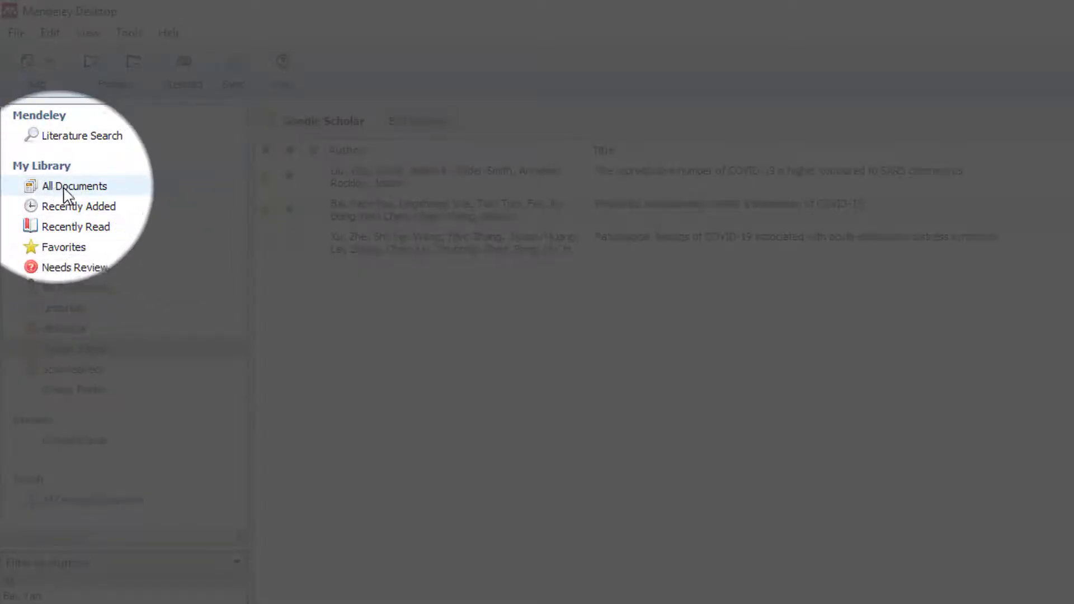
left_click(66, 193)
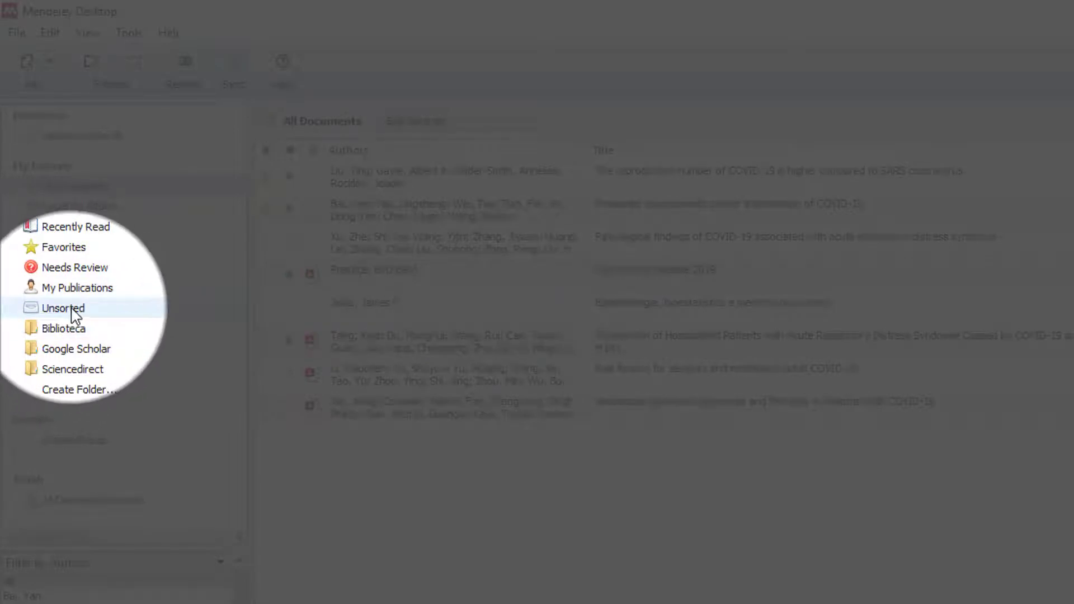
left_click(71, 309)
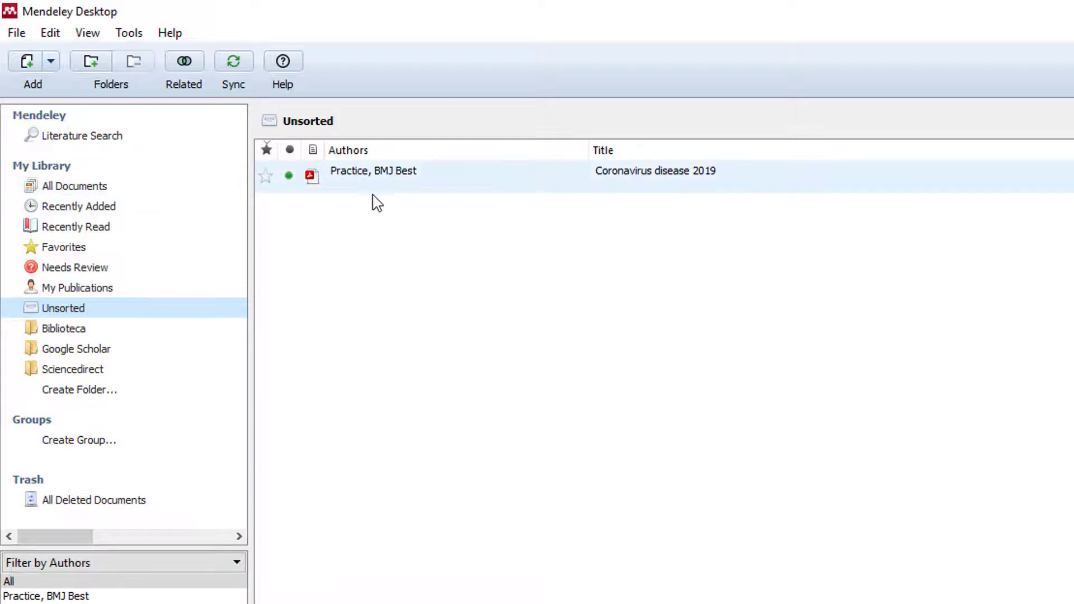
Step: Filter All Documents by one author at a time, trying several authors from the beginning and end of the author list
left_click(71, 190)
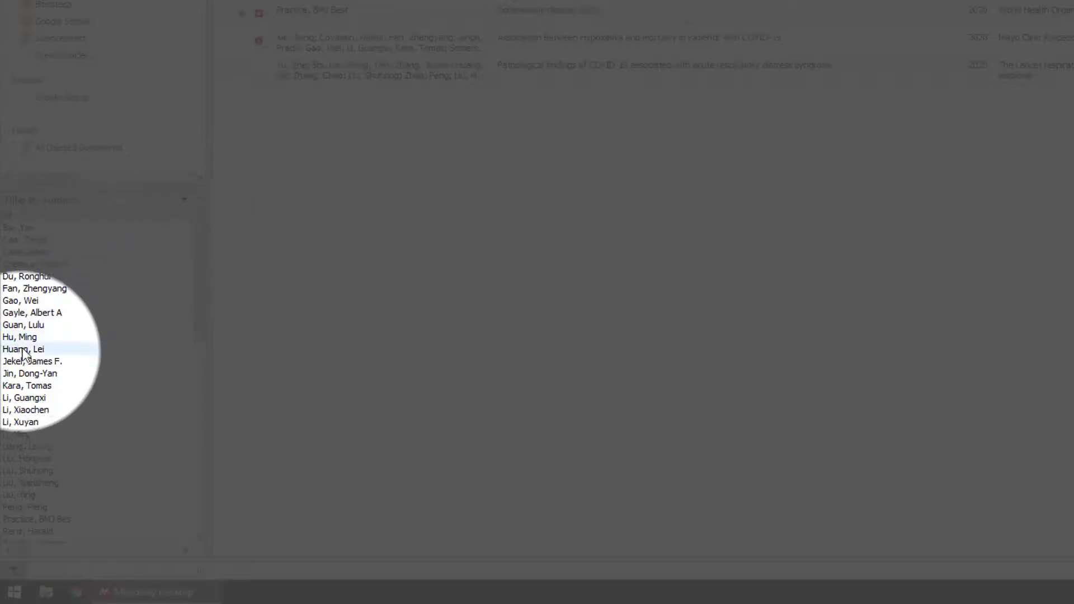
left_click(20, 337)
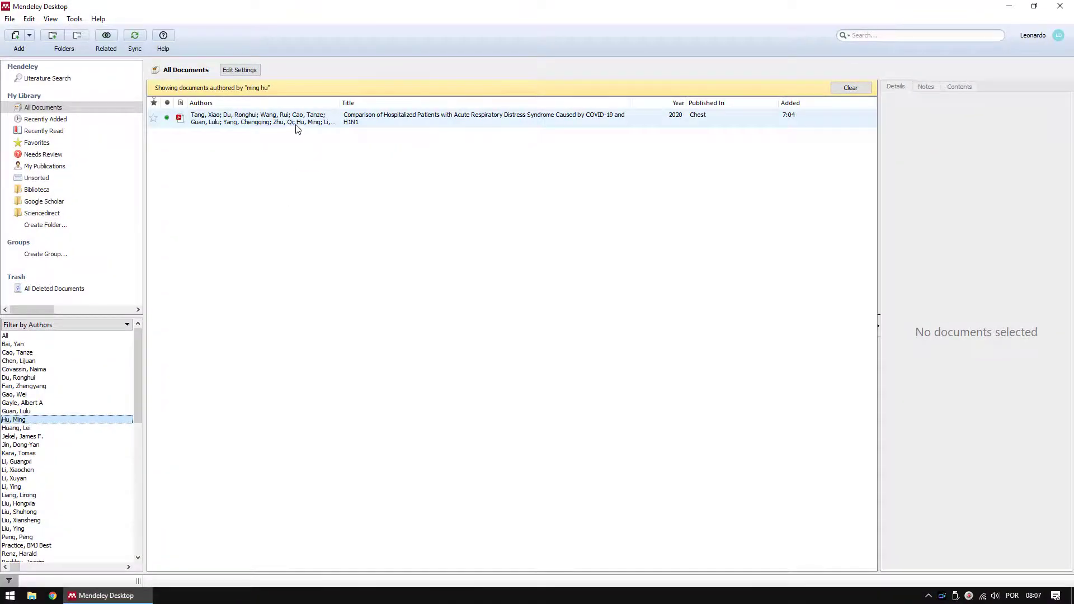
left_click(27, 479)
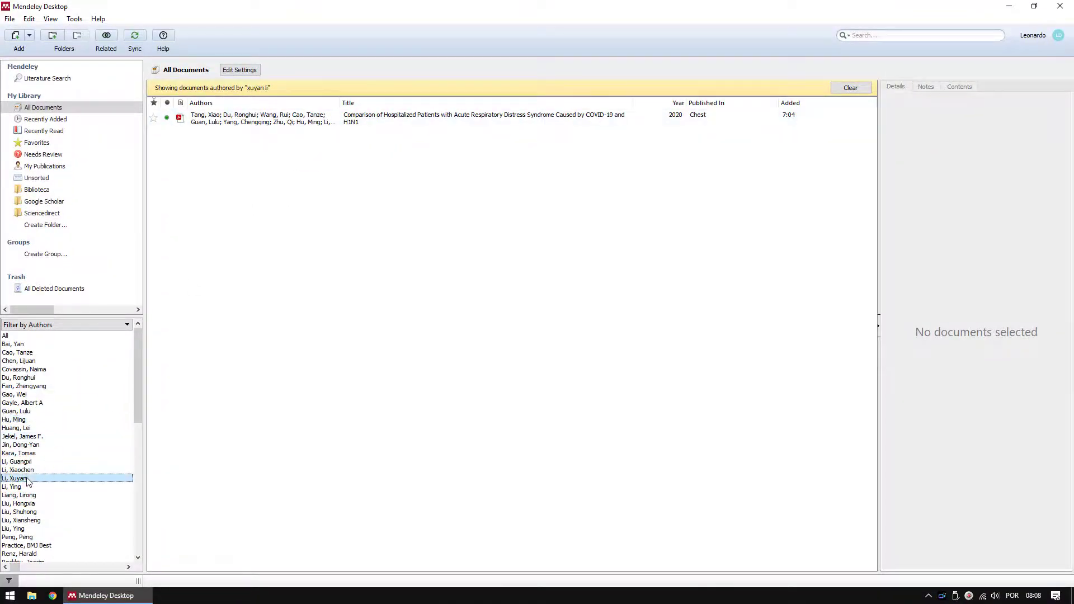
left_click(23, 520)
left_click(19, 461)
left_click(19, 428)
left_click(29, 404)
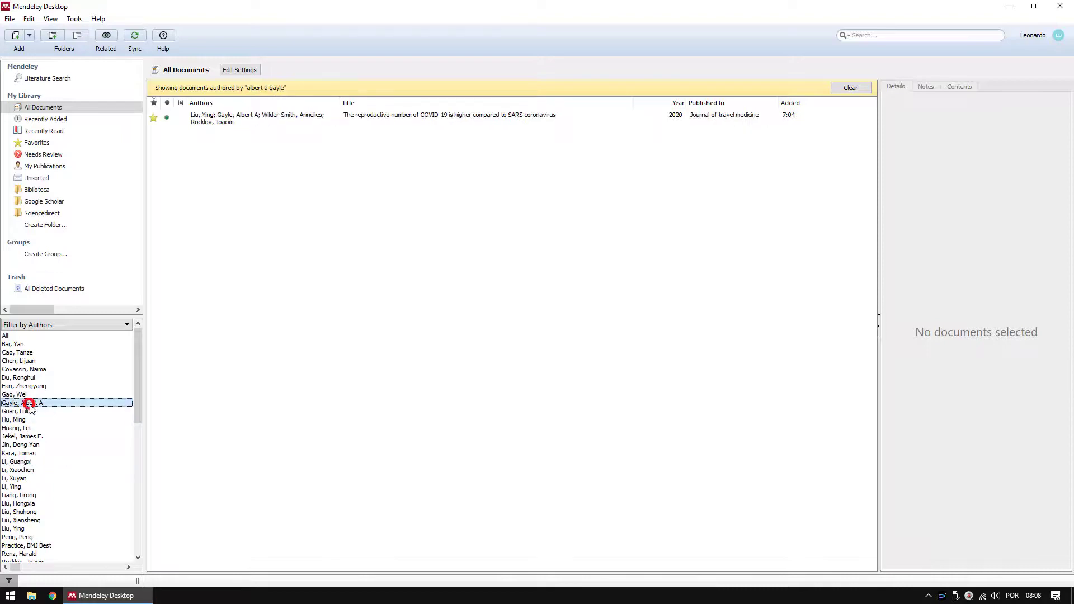
left_click_drag(138, 403, 137, 547)
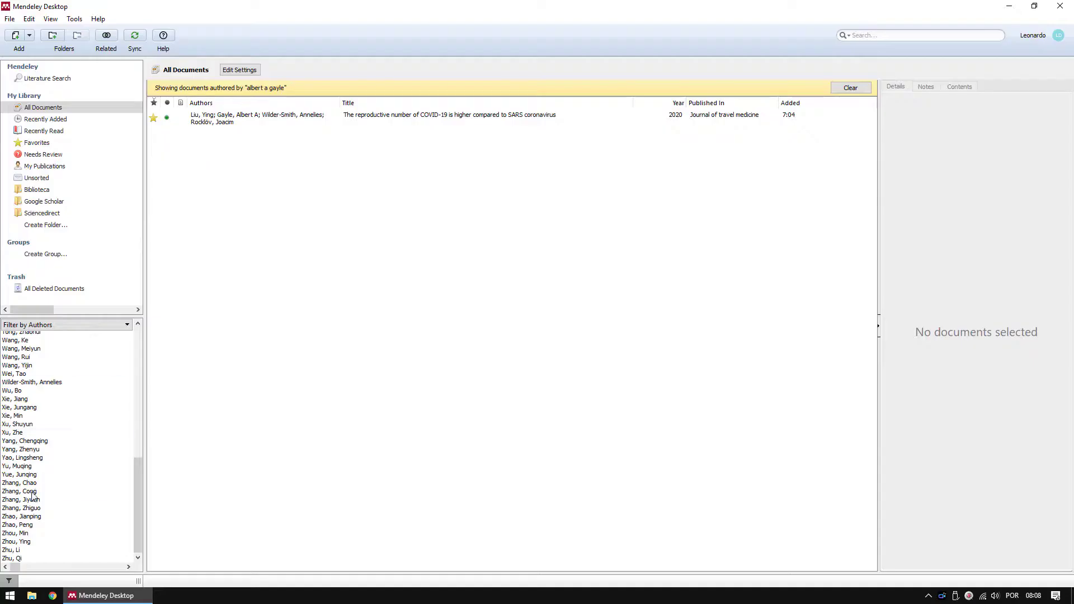
left_click(32, 492)
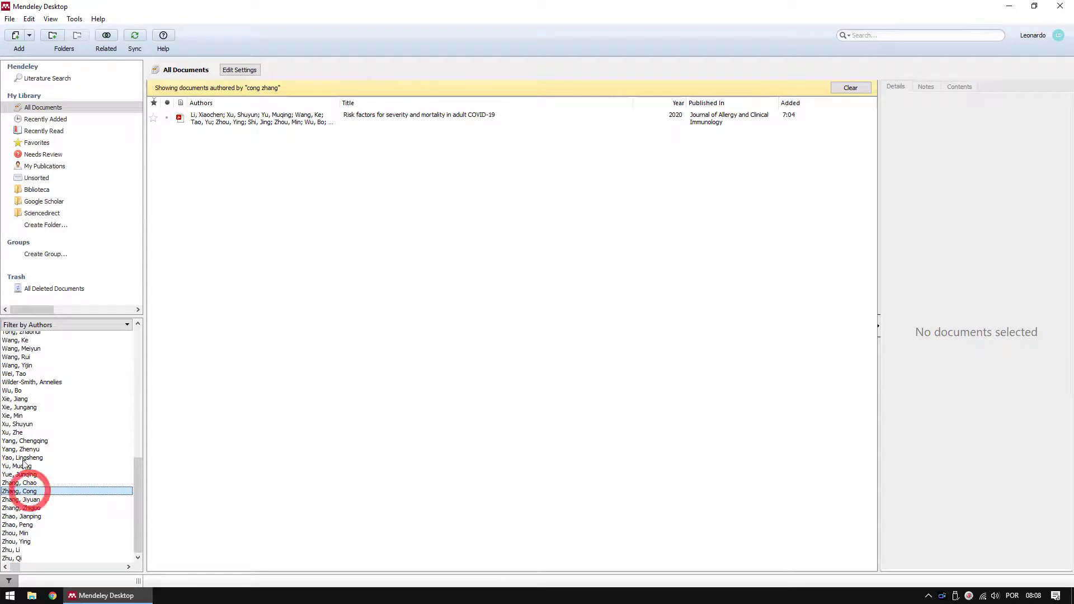
Step: Filter the documents by two authors at once, trying two different author pairs
left_click(48, 391)
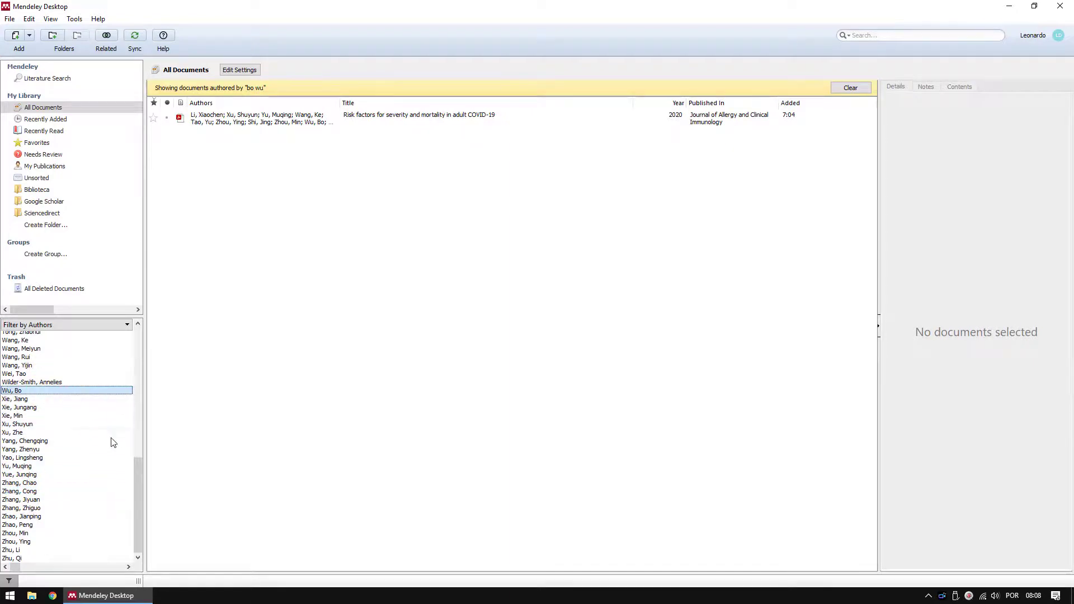
left_click(34, 442, "ctrl")
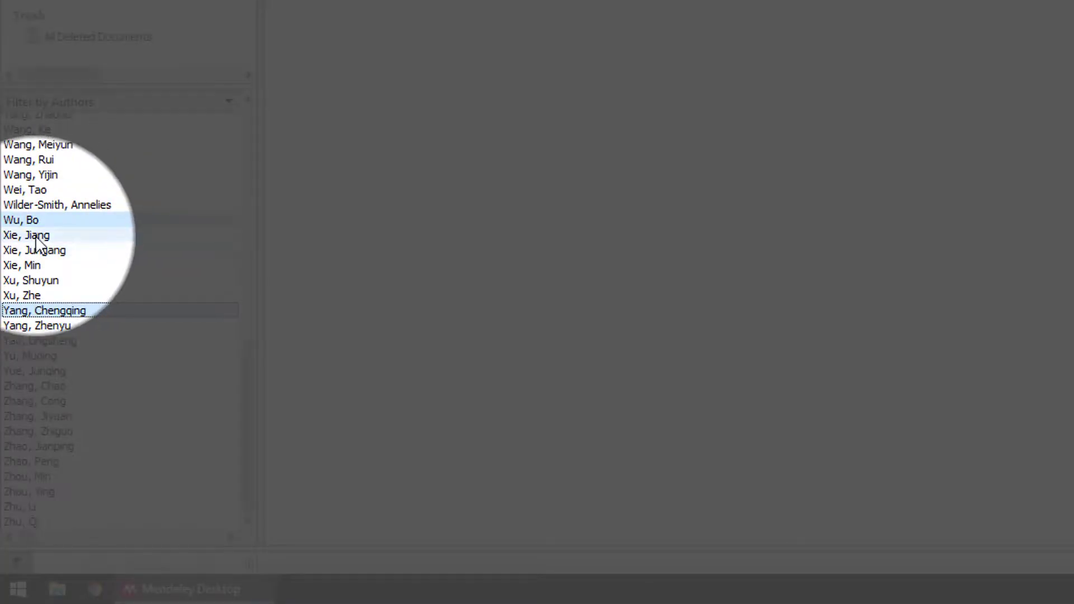
left_click(28, 321)
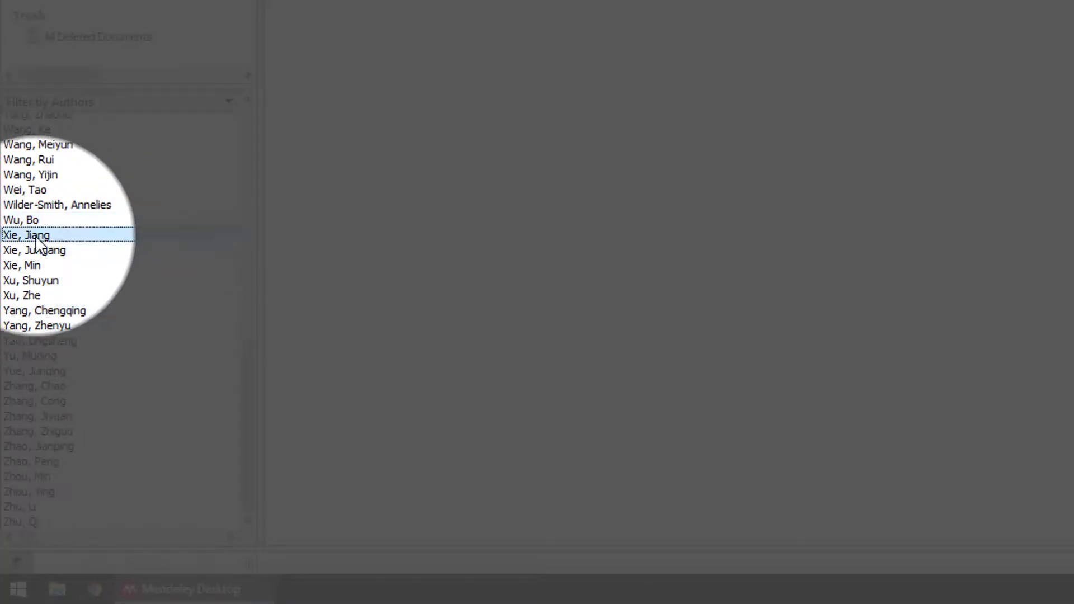
left_click(37, 250, "ctrl")
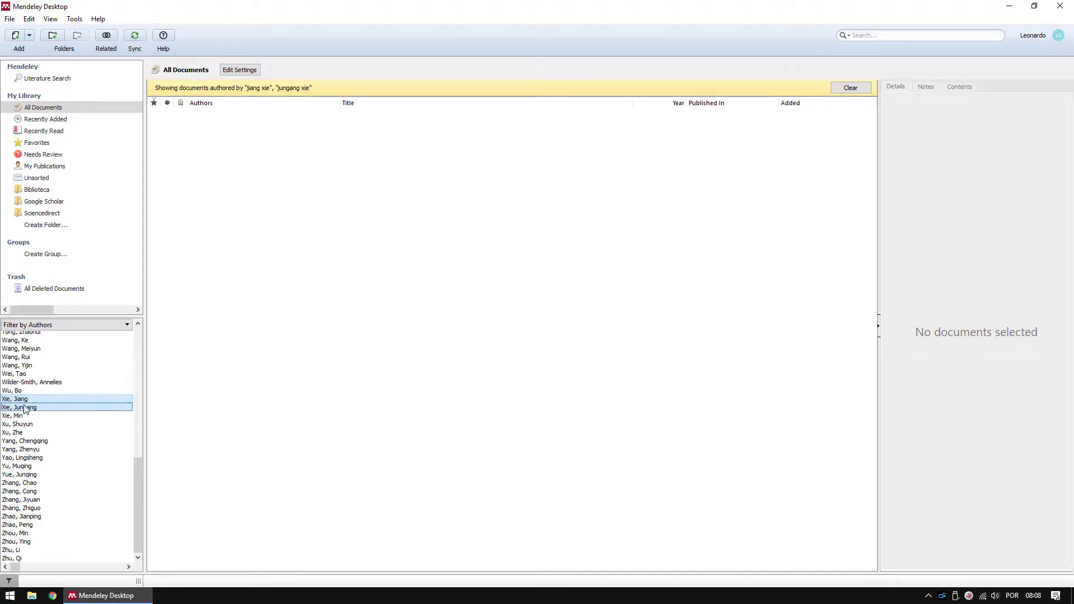
left_click(168, 369)
Step: Switch the document filter from authors to Author Keywords, and from there to Publications
left_click_drag(138, 492, 151, 325)
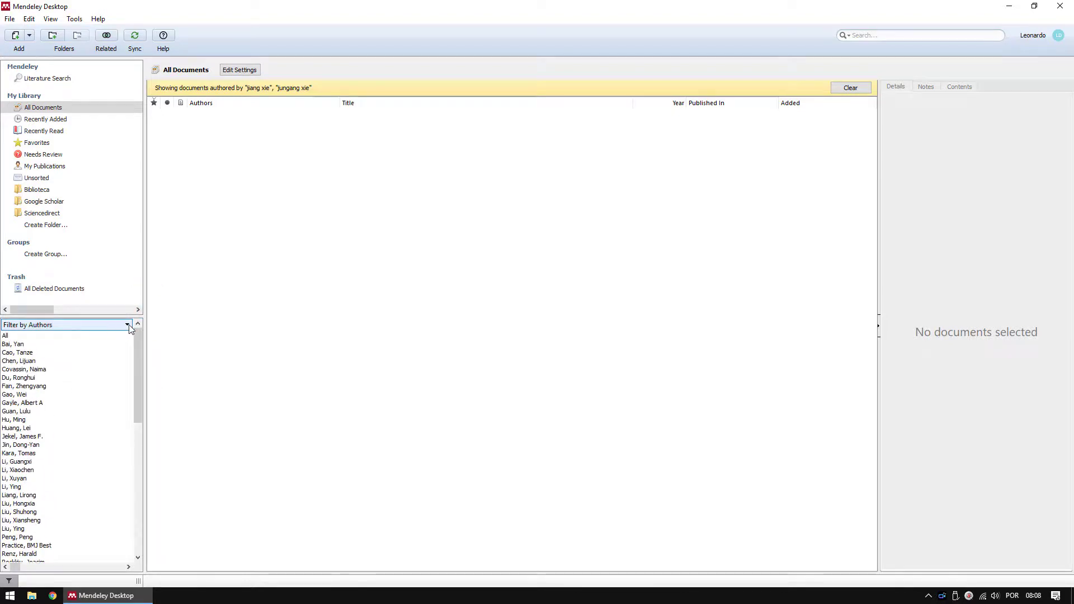
left_click(127, 325)
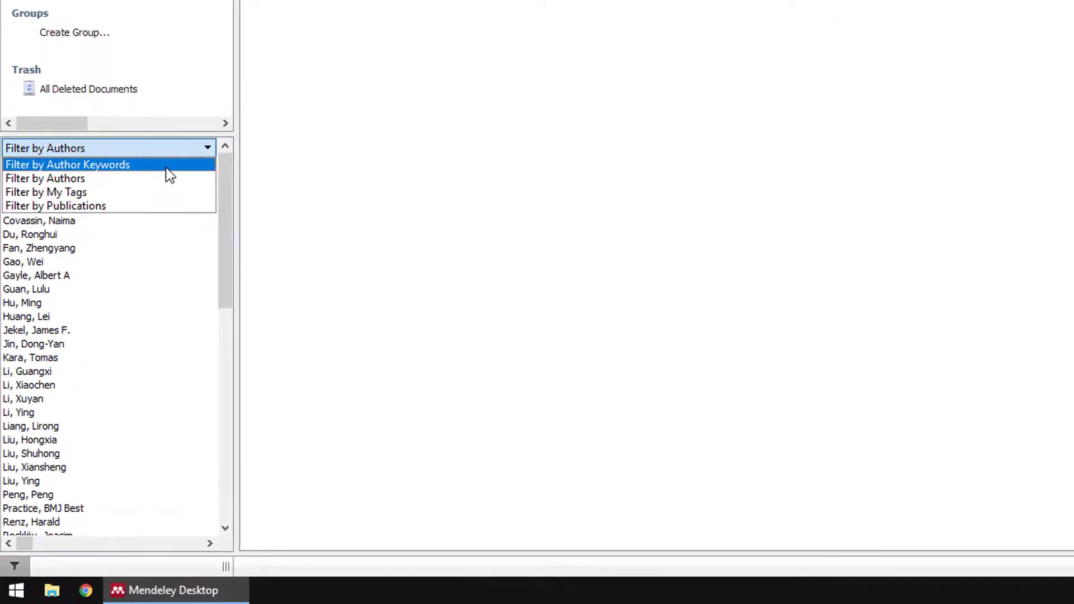
left_click(166, 166)
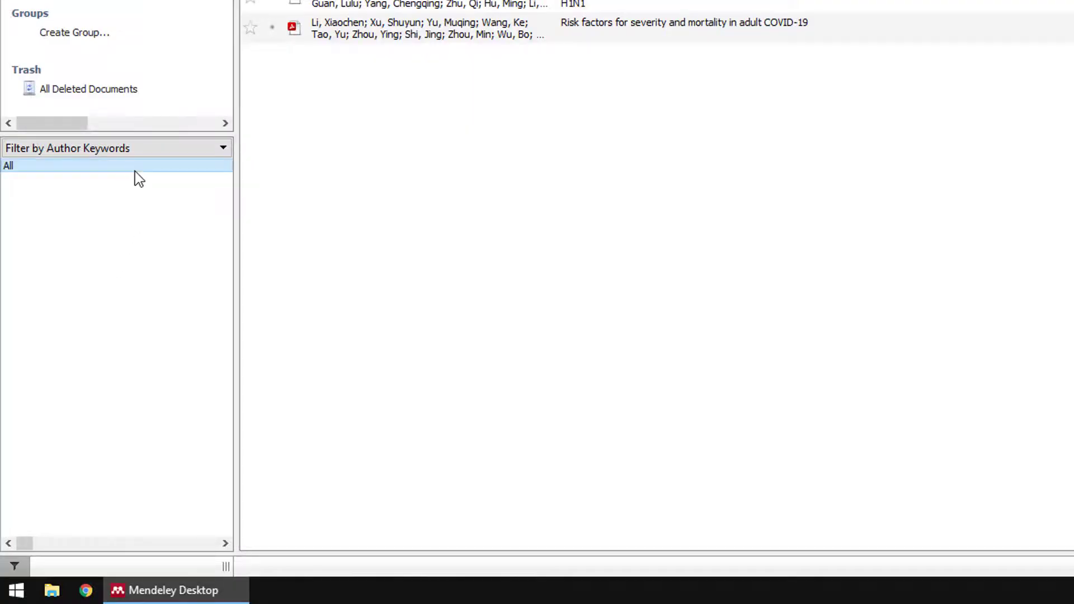
left_click(172, 148)
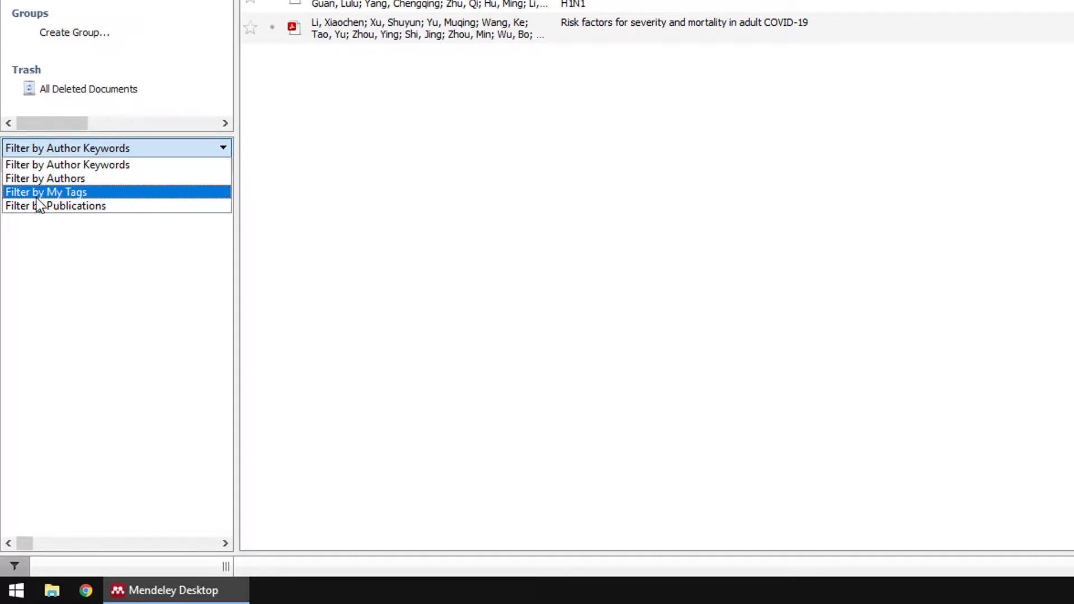
left_click(72, 206)
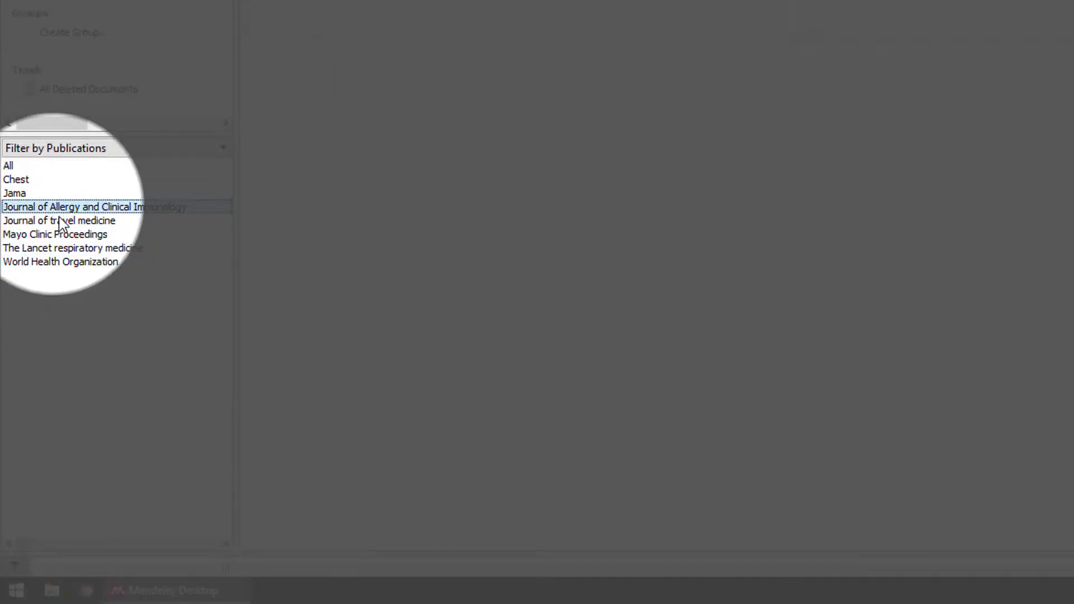
Step: Filter All Documents by Journal of travel medicine, then by Mayo Clinic Proceedings, and show all publications again
left_click(62, 221)
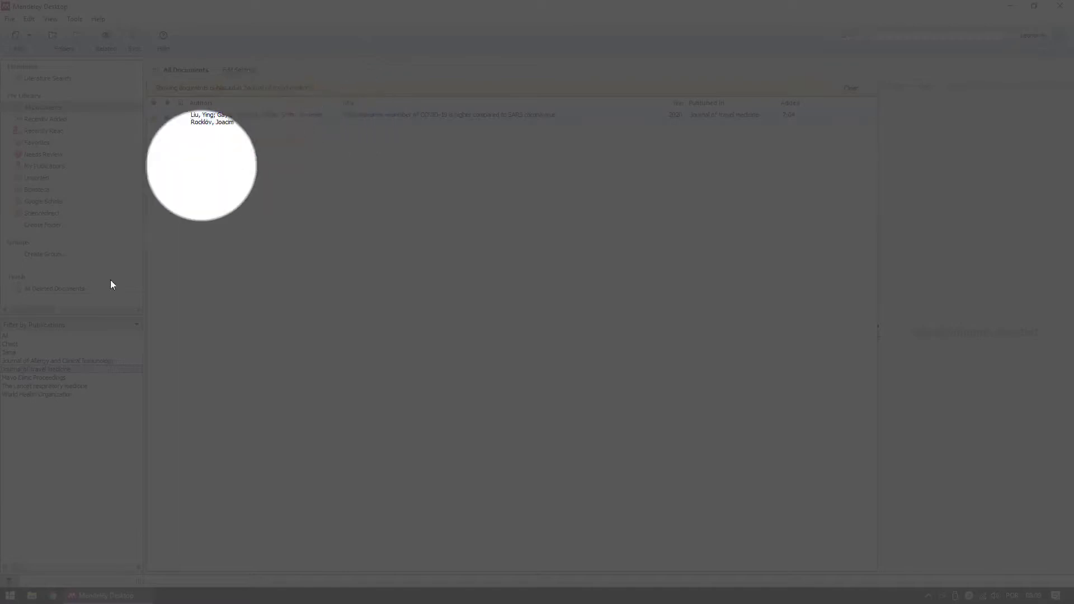
left_click(45, 378)
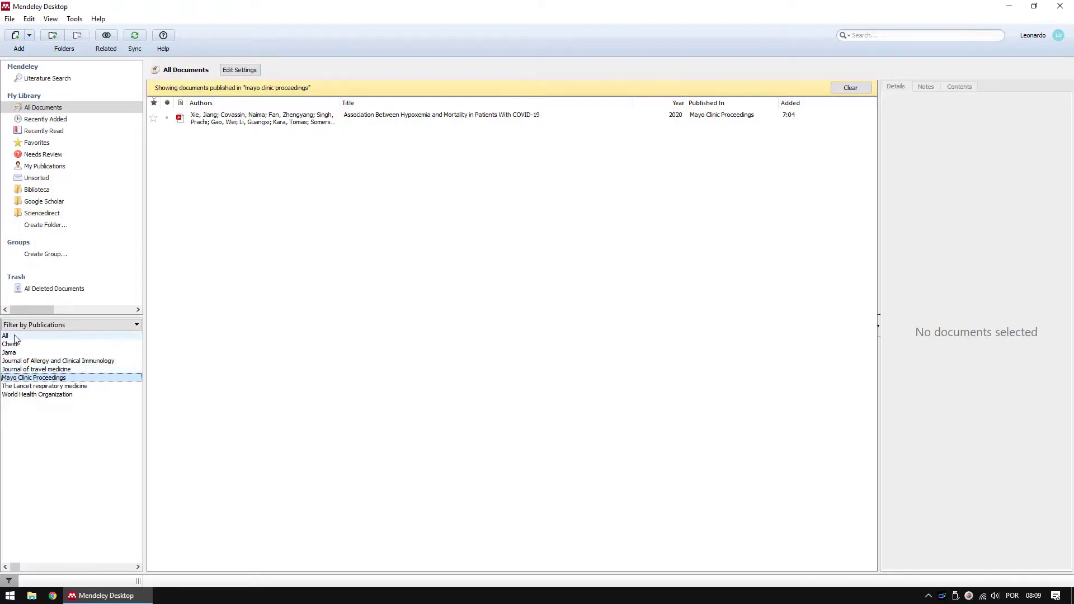
left_click(6, 335)
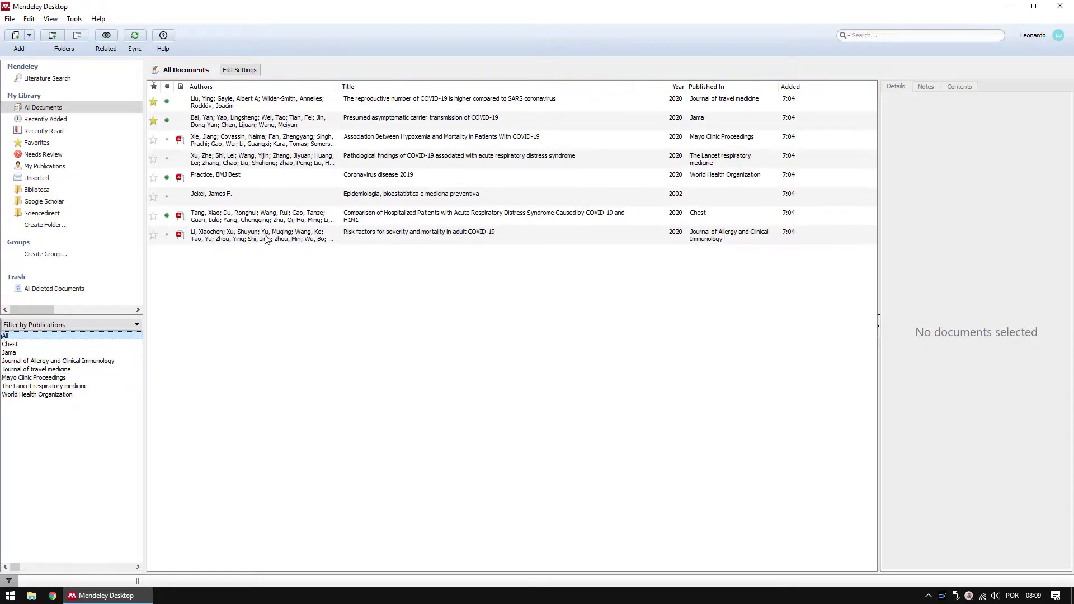
left_click(45, 111)
Step: Switch the document filter to Authors and view the author lists of the Google Scholar, Sciencedirect and Biblioteca folders
left_click(48, 325)
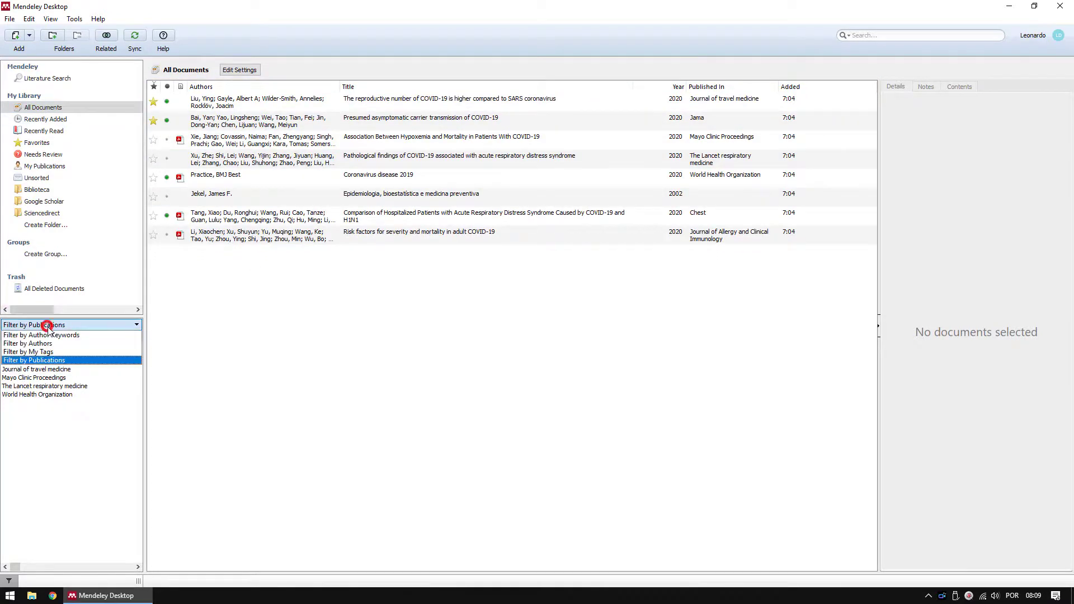
left_click(45, 343)
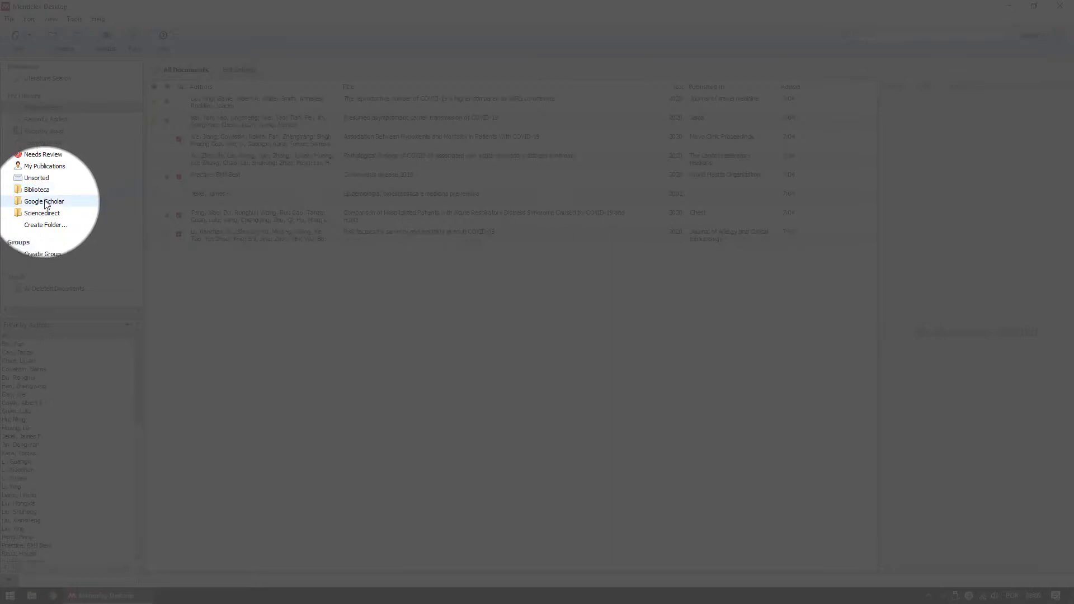
left_click(42, 203)
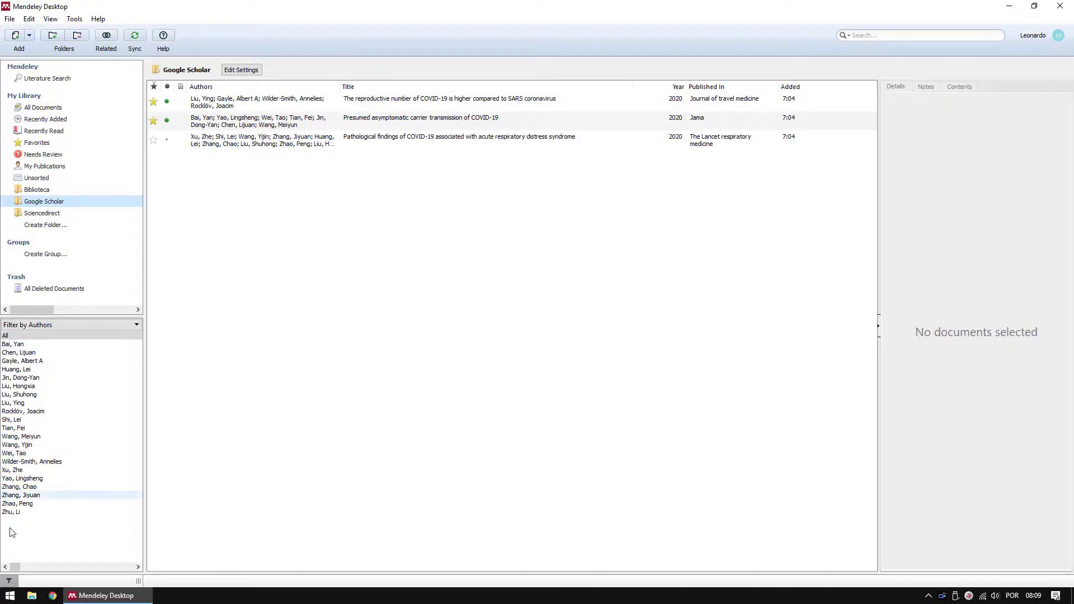
left_click(35, 214)
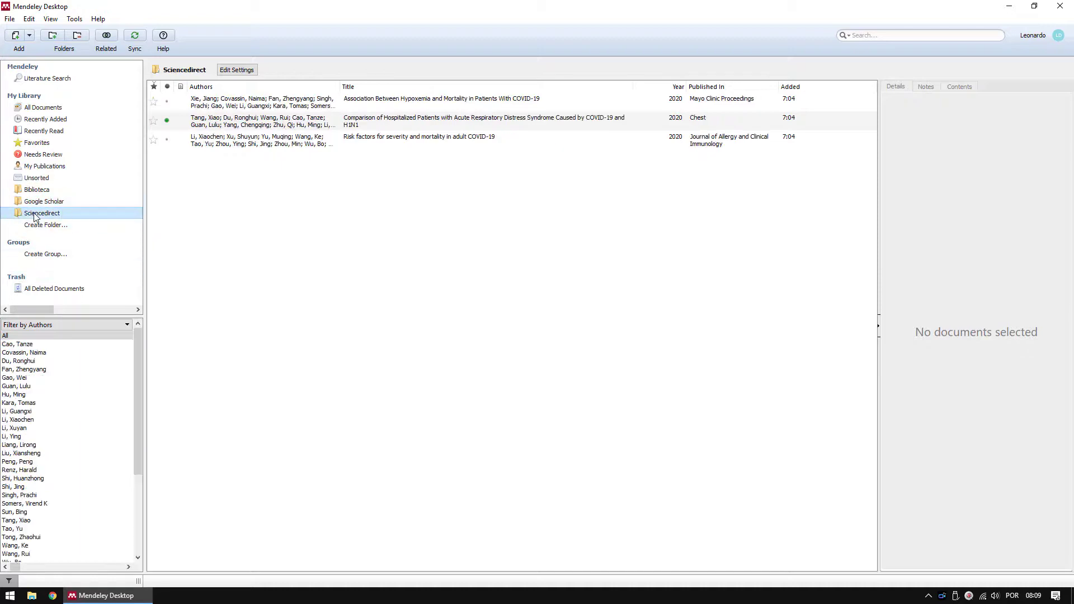
left_click_drag(140, 353, 141, 408)
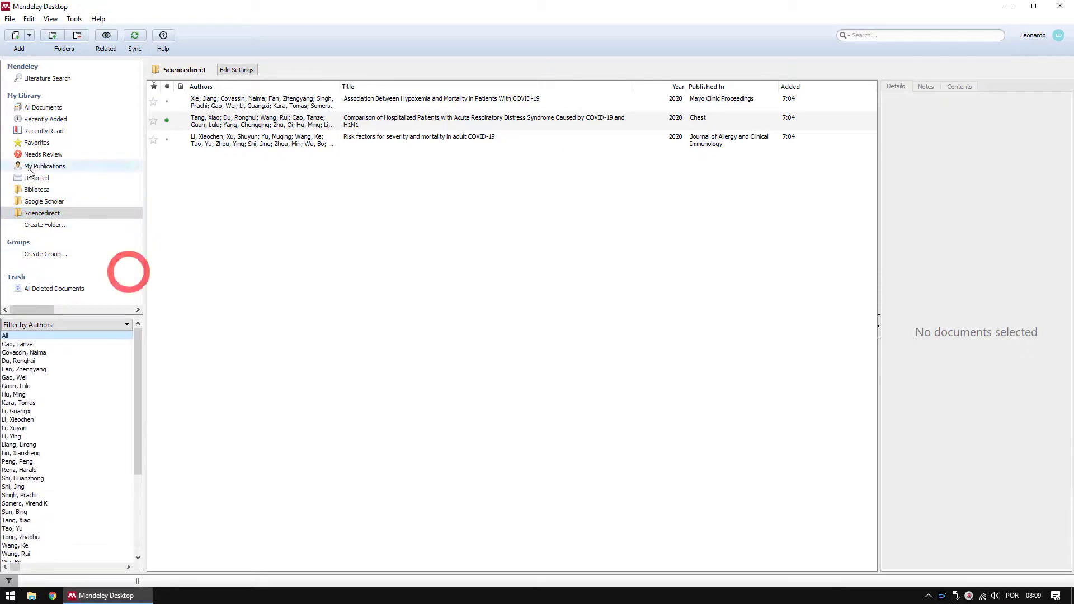
left_click(37, 189)
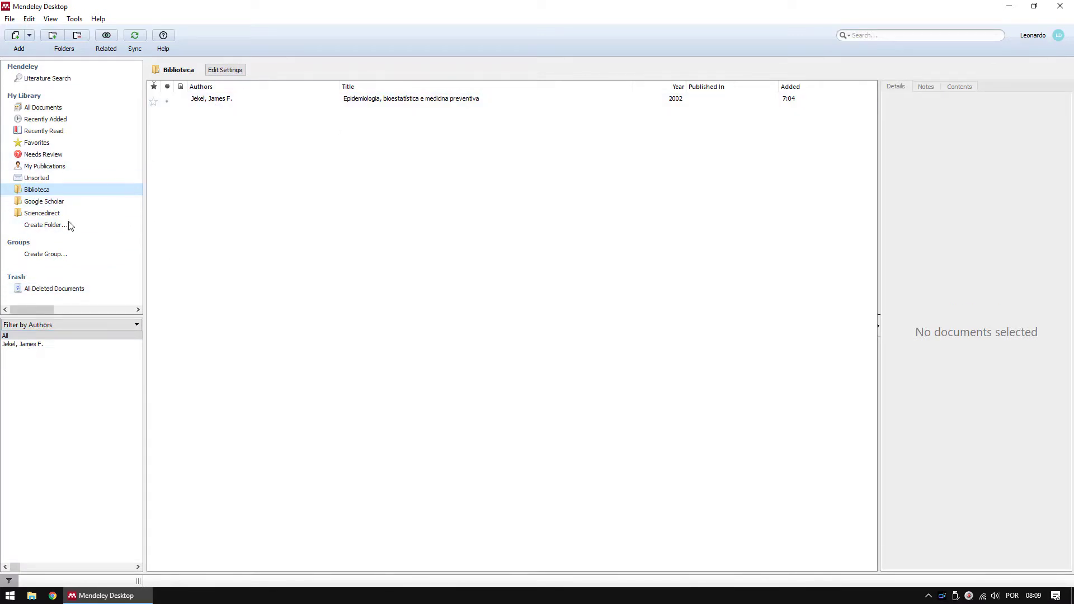
Step: Switch the filter to Publications in the Biblioteca folder and view the publication lists of Sciencedirect and Google Scholar
left_click(37, 326)
left_click(32, 360)
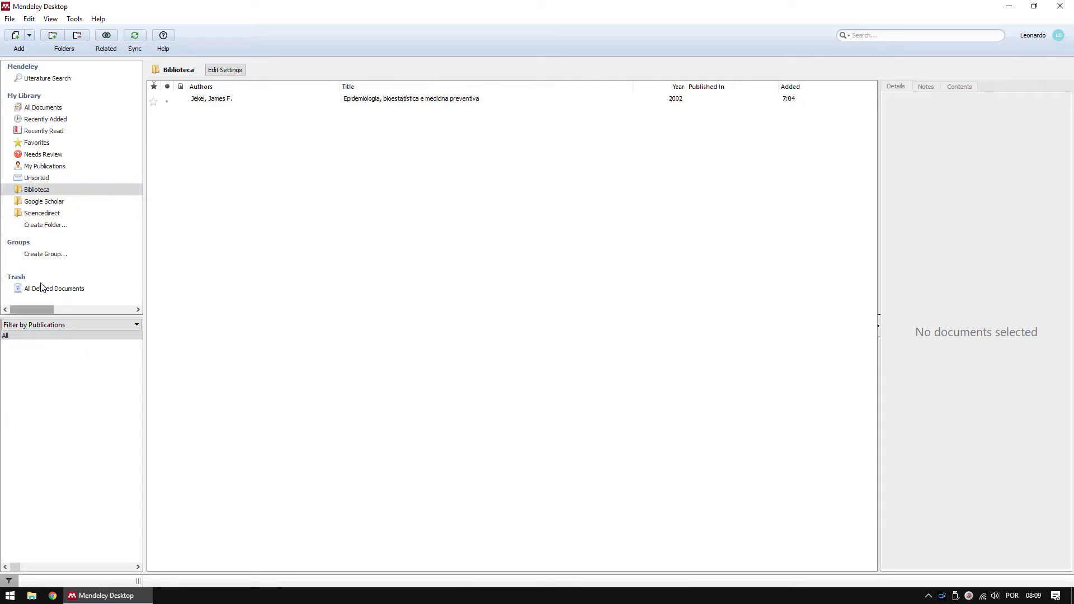
left_click(43, 214)
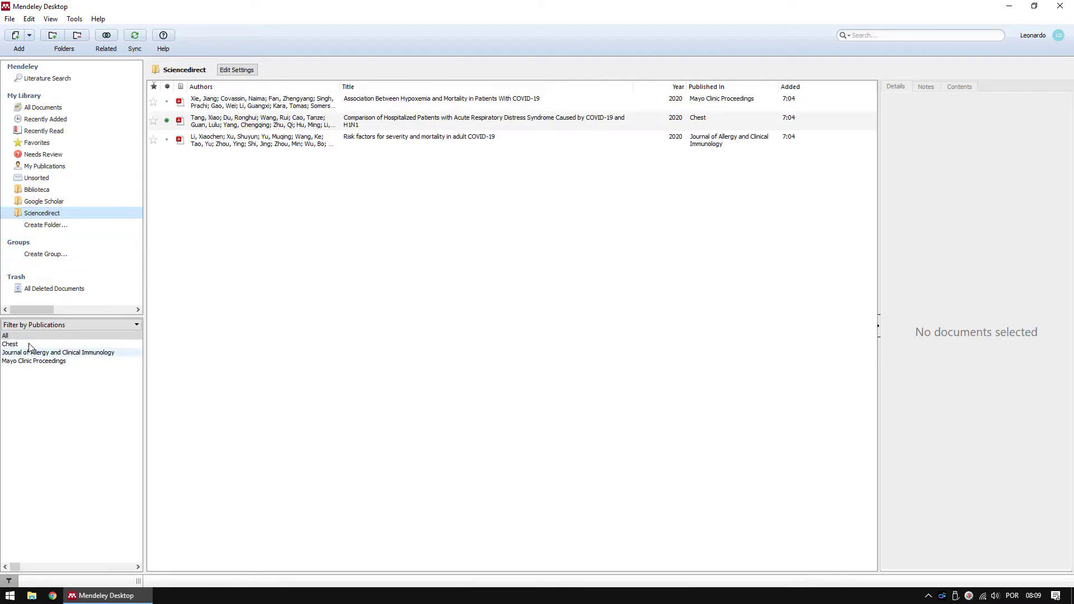
left_click(43, 202)
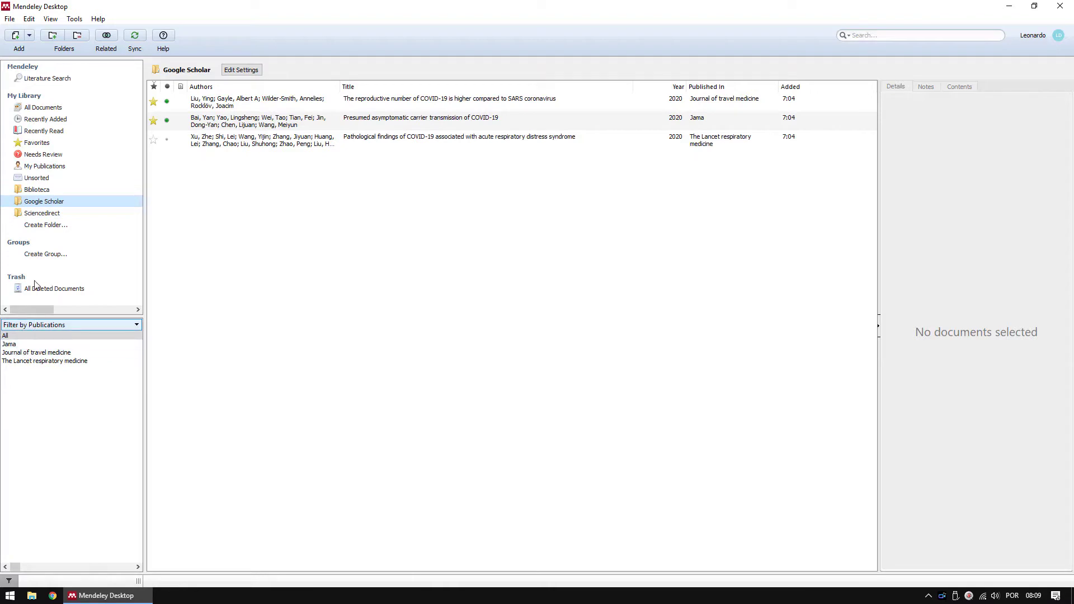